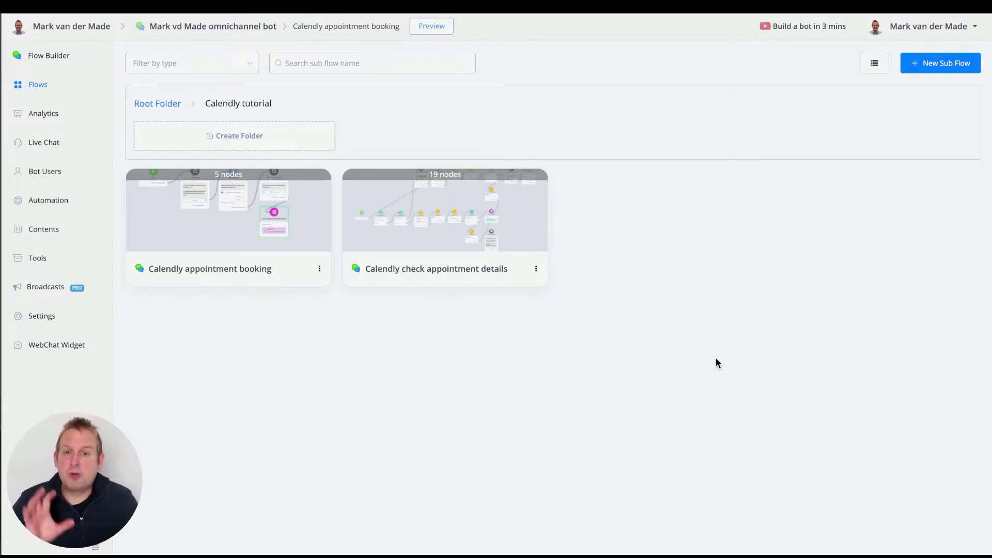
# - Open the Calendly appointment booking flow and pan through the email question and booking link to the appointment details checker
pyautogui.click(261, 246)
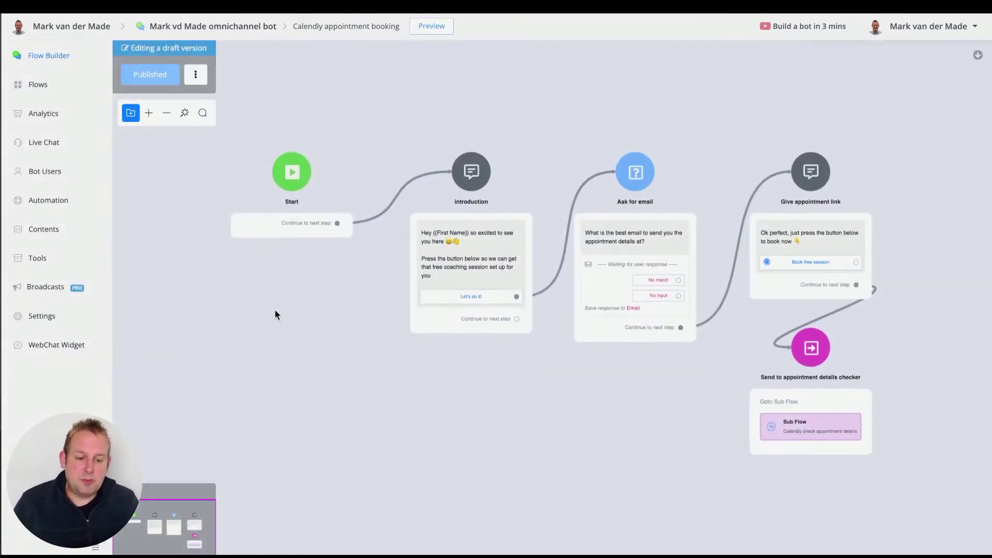
pyautogui.moveTo(470, 359); pyautogui.dragTo(393, 356)
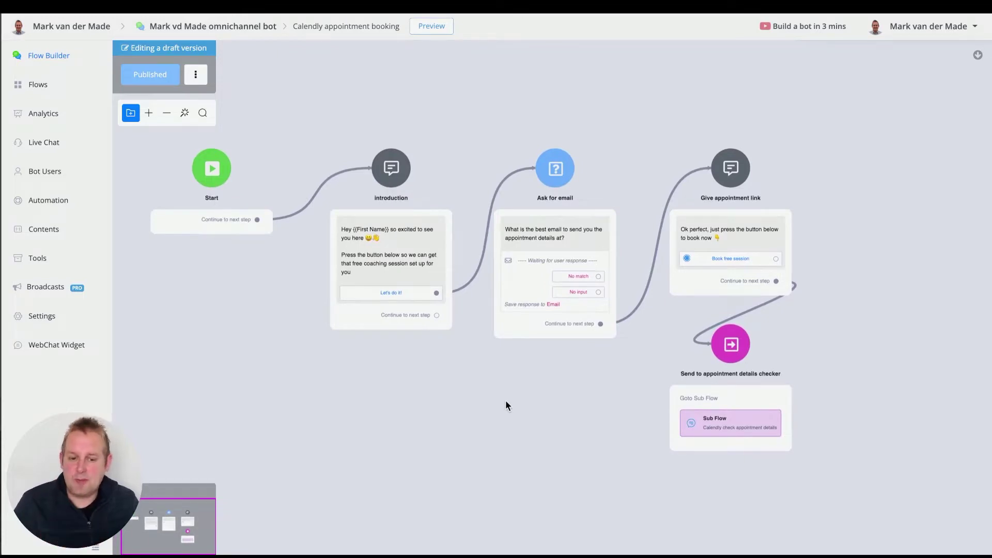
pyautogui.scroll(2, 505, 400)
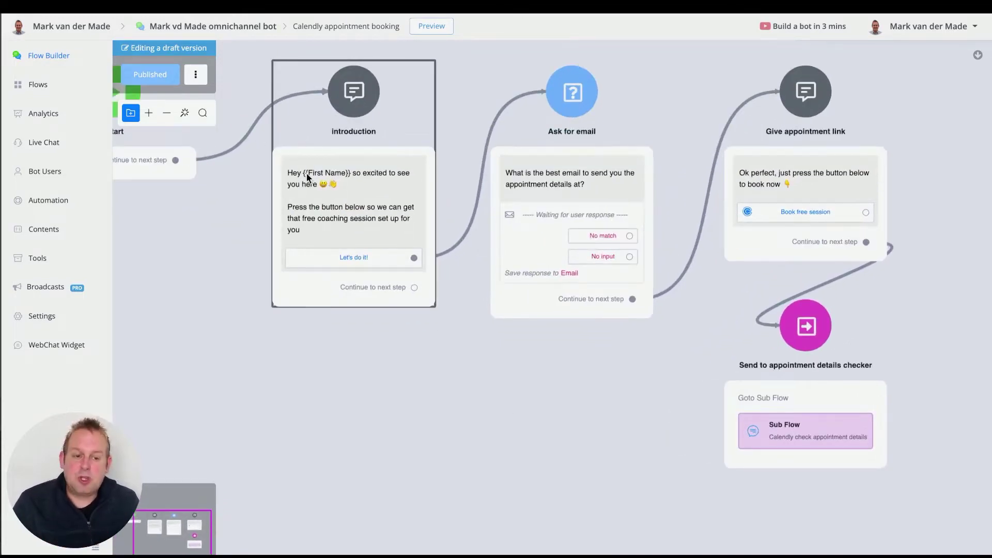
pyautogui.moveTo(528, 373); pyautogui.dragTo(451, 382)
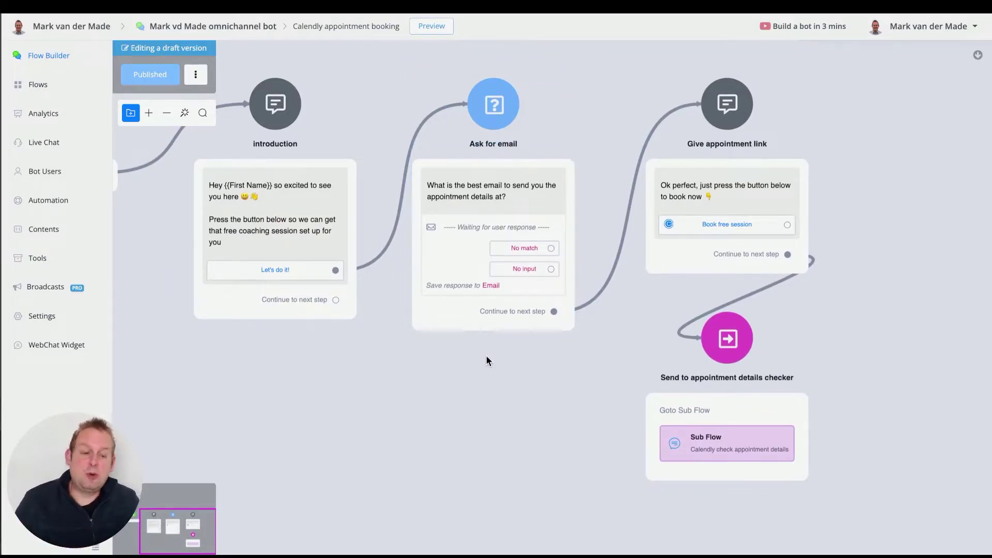
pyautogui.moveTo(610, 374); pyautogui.dragTo(383, 391)
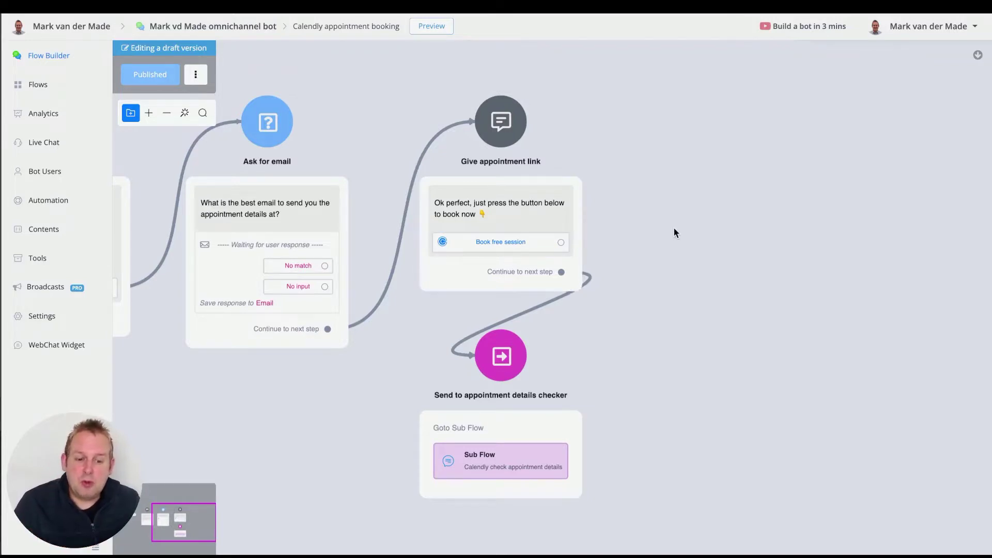
pyautogui.moveTo(673, 227); pyautogui.dragTo(553, 298)
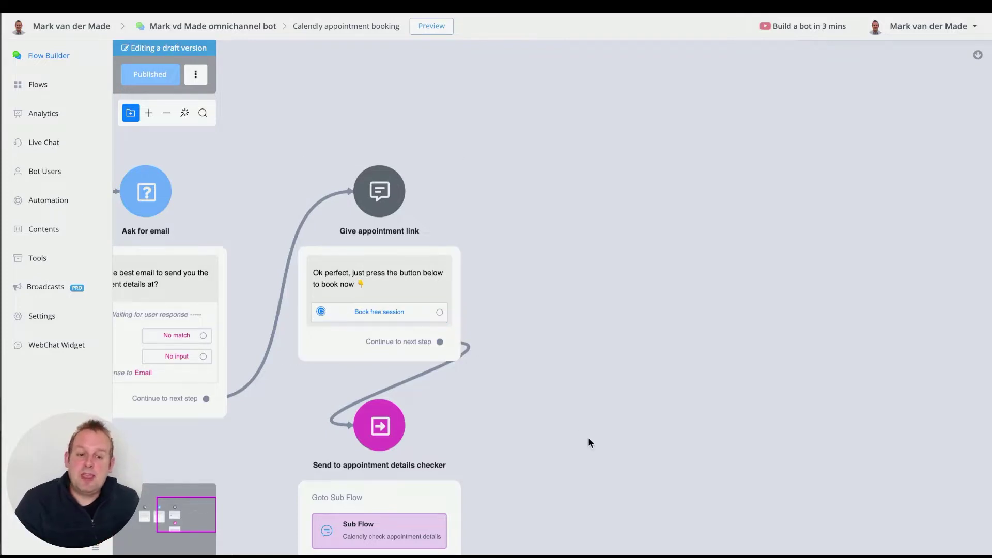
pyautogui.moveTo(589, 438); pyautogui.dragTo(605, 298)
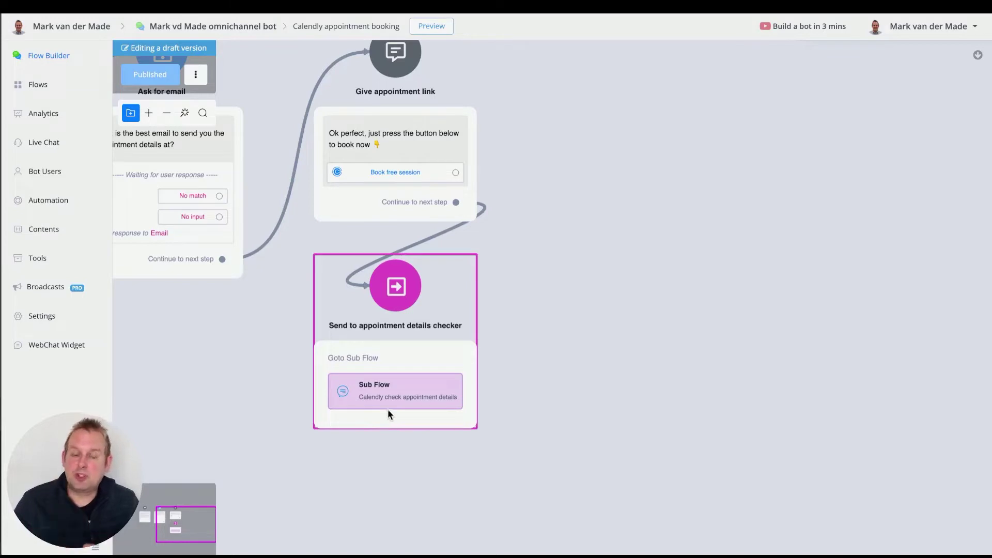
# - Select the 'Send to appointment details checker' step and open its linked 'Calendly check appointment details' sub flow
pyautogui.click(386, 396)
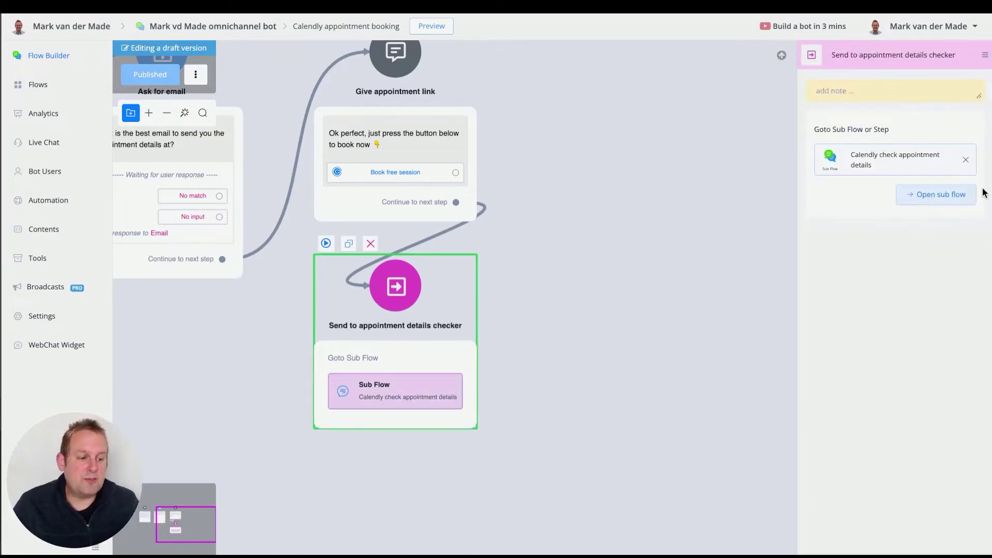
pyautogui.click(948, 202)
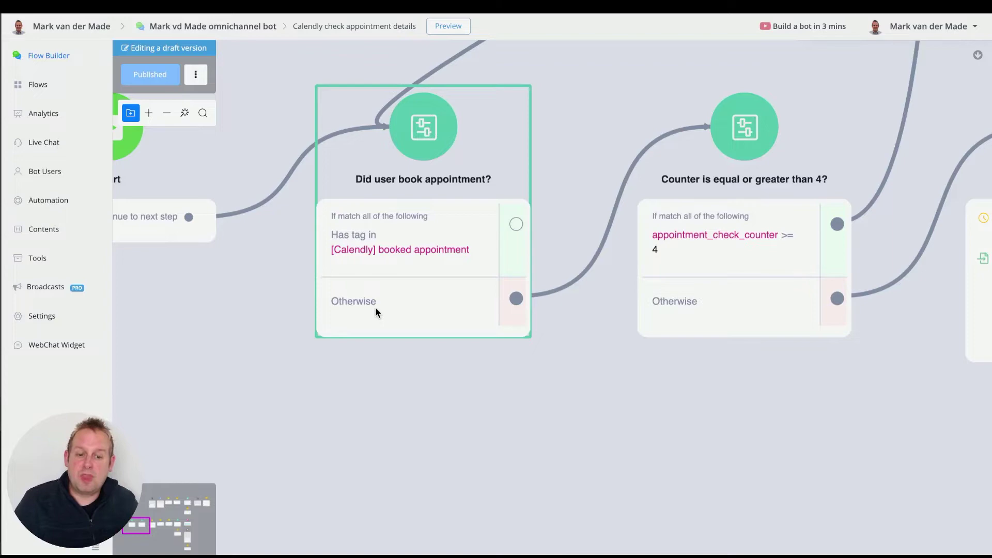
pyautogui.moveTo(791, 393); pyautogui.dragTo(447, 372)
pyautogui.click(440, 276)
pyautogui.scroll(2, 441, 276)
pyautogui.scroll(-2, 352, 310)
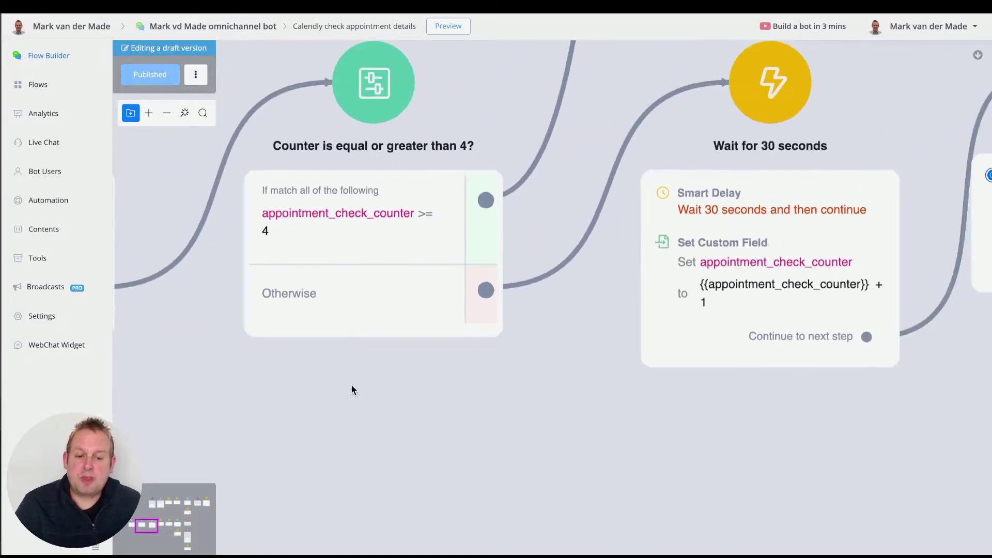
pyautogui.moveTo(352, 389); pyautogui.dragTo(596, 444)
pyautogui.moveTo(448, 219)
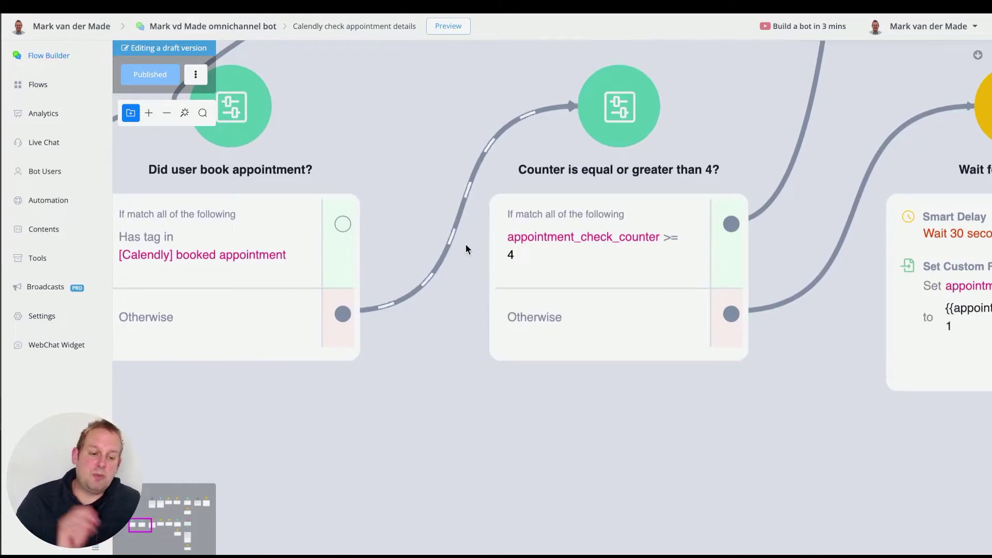
pyautogui.click(652, 280)
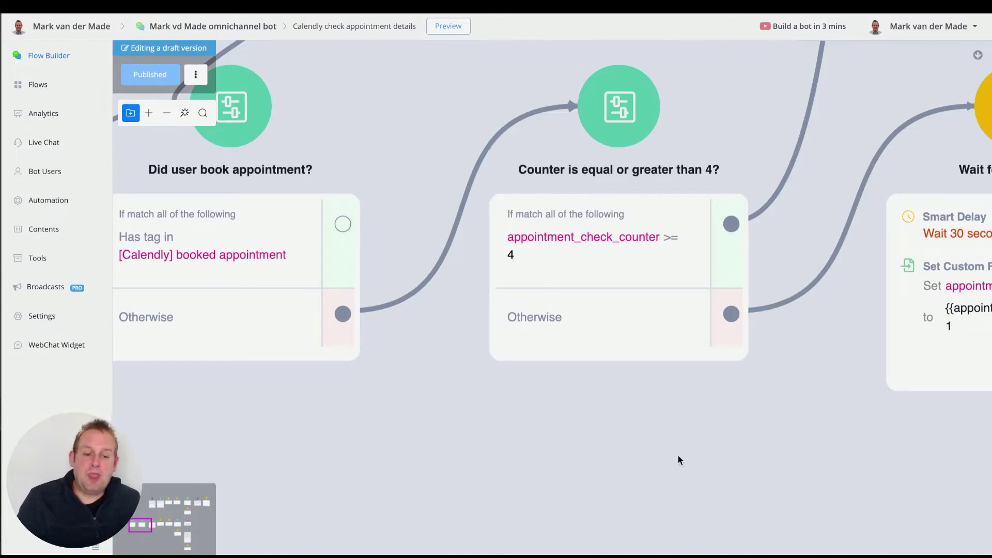
pyautogui.moveTo(700, 454); pyautogui.dragTo(419, 450)
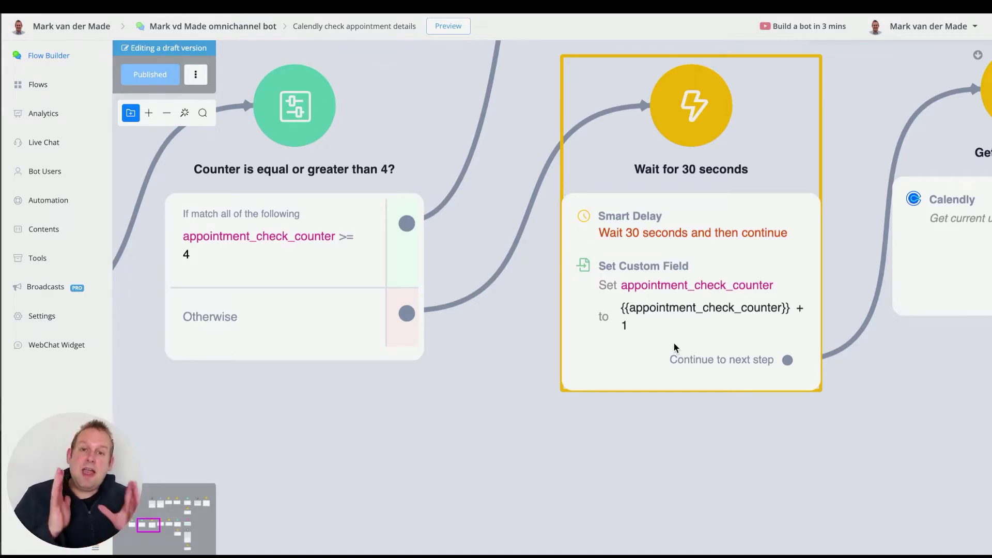
pyautogui.moveTo(362, 455); pyautogui.dragTo(582, 430)
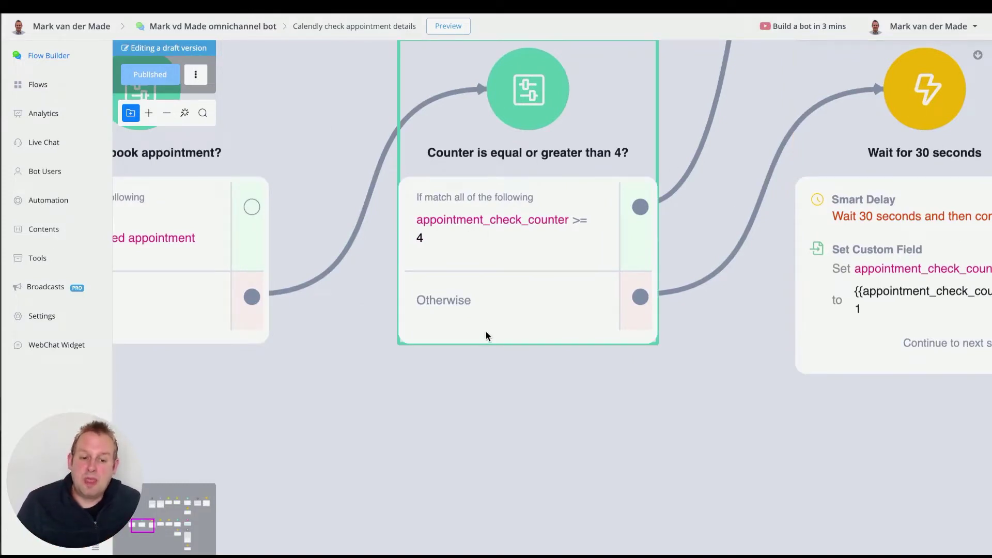
pyautogui.scroll(-2, 427, 225)
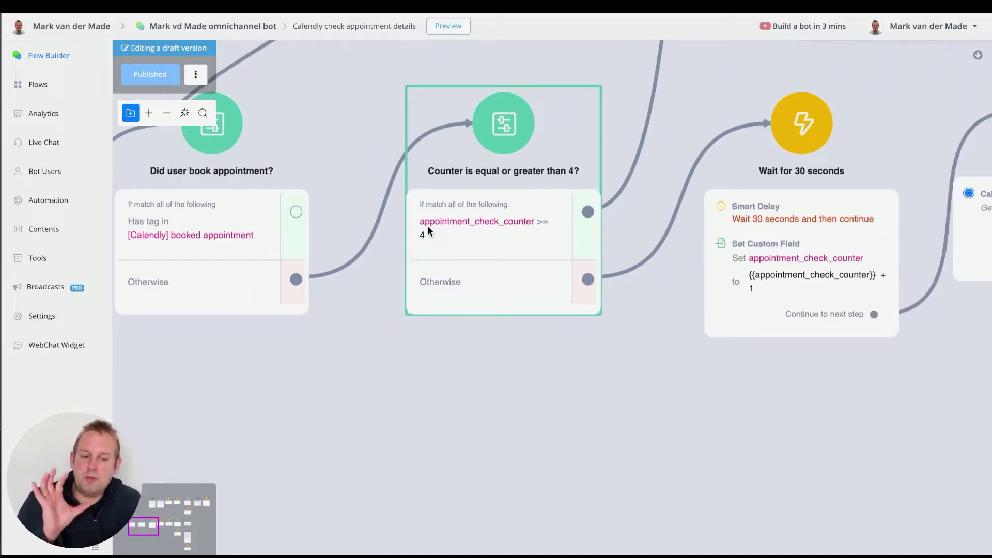
pyautogui.scroll(-1, 427, 226)
# - Rename the 'no appointment found after 2,5 minutes' message step to 'no appointment found after 2 minutes'
pyautogui.moveTo(605, 333); pyautogui.dragTo(481, 523)
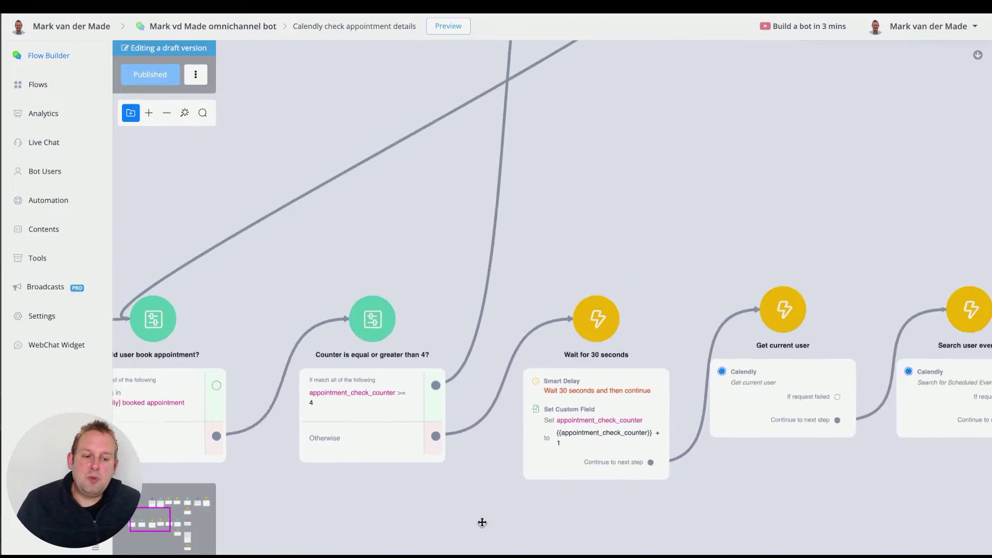
pyautogui.scroll(5, 486, 475)
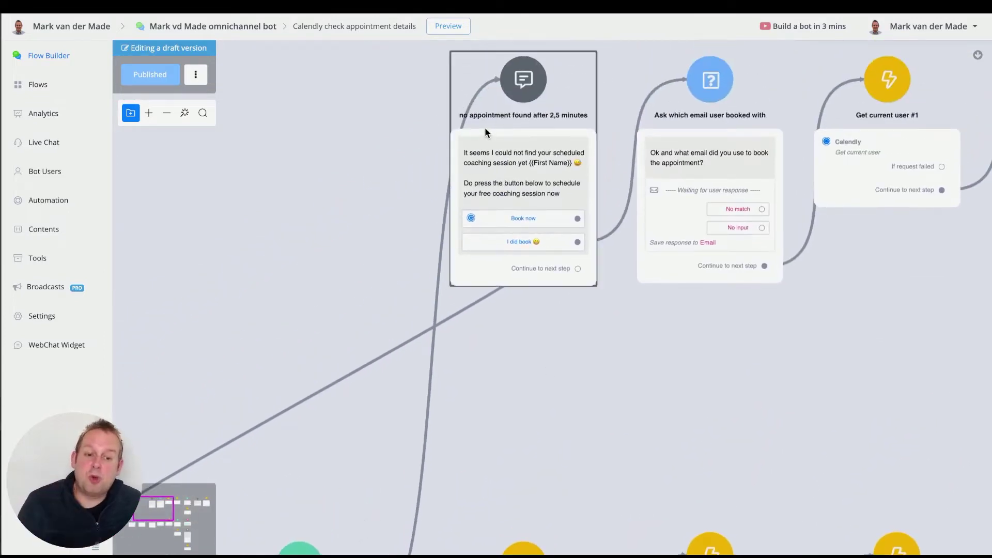
pyautogui.click(516, 109)
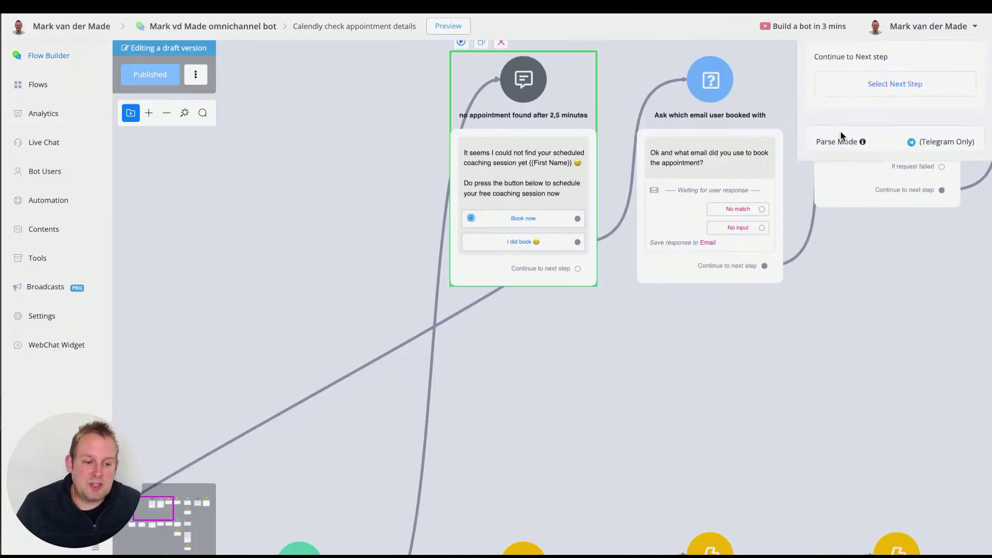
pyautogui.click(936, 55)
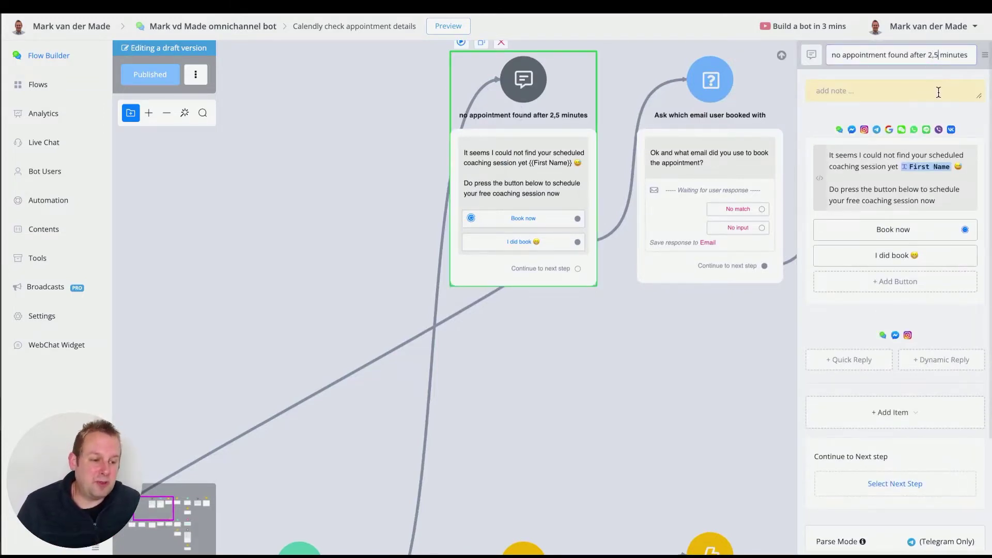
pyautogui.press('BackSpace')
pyautogui.press('BackSpace')
pyautogui.press('Return')
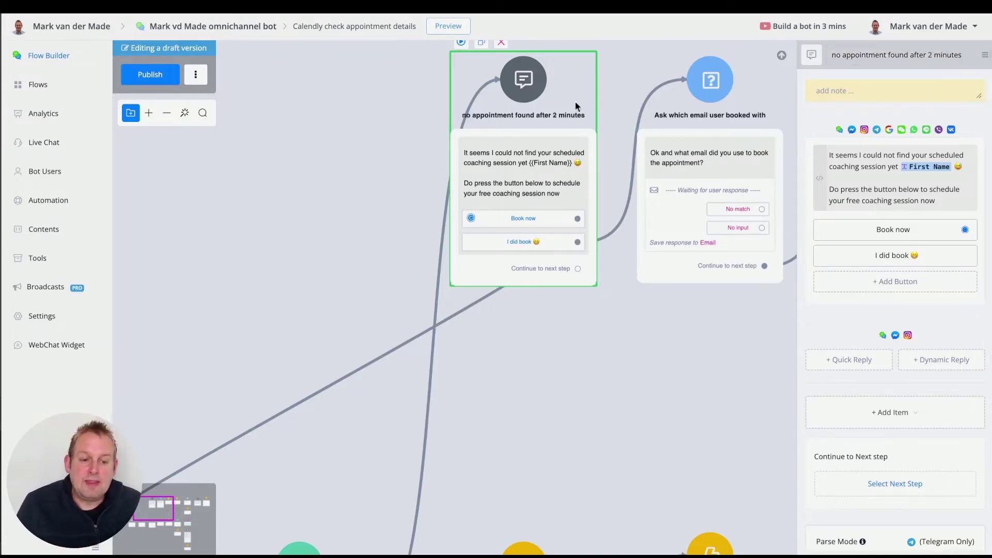
pyautogui.scroll(2, 486, 196)
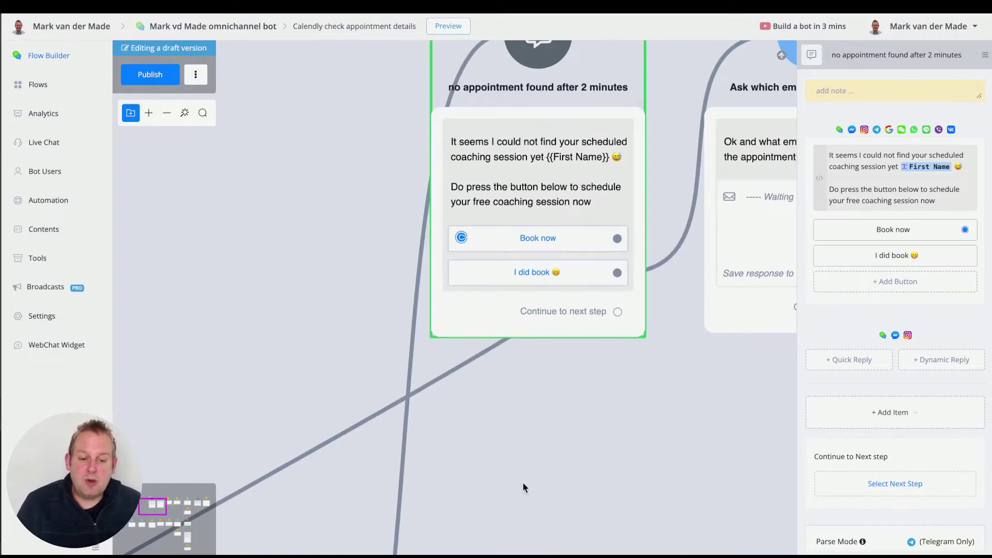
pyautogui.moveTo(523, 488); pyautogui.dragTo(601, 245)
pyautogui.scroll(-3, 600, 245)
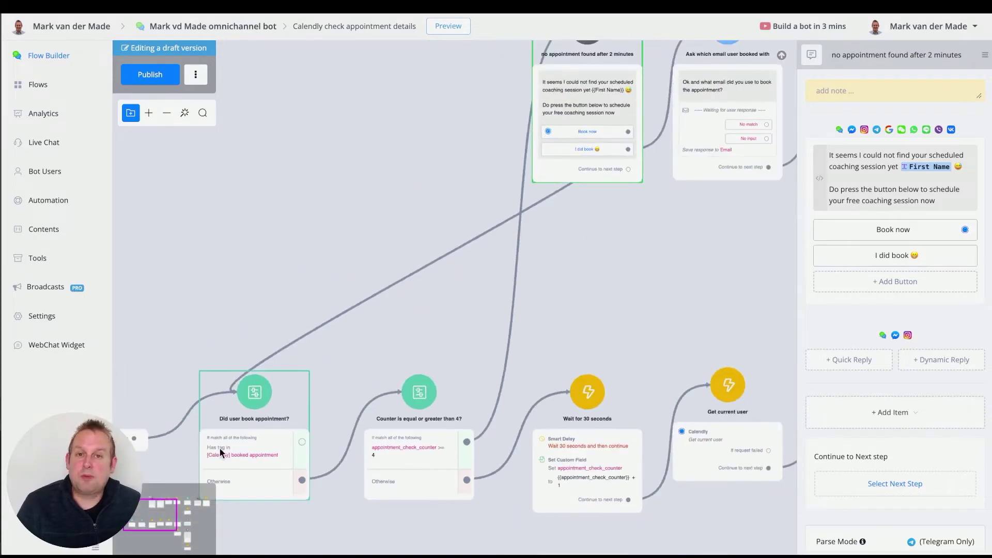
pyautogui.moveTo(605, 267); pyautogui.dragTo(338, 358)
pyautogui.scroll(5, 320, 264)
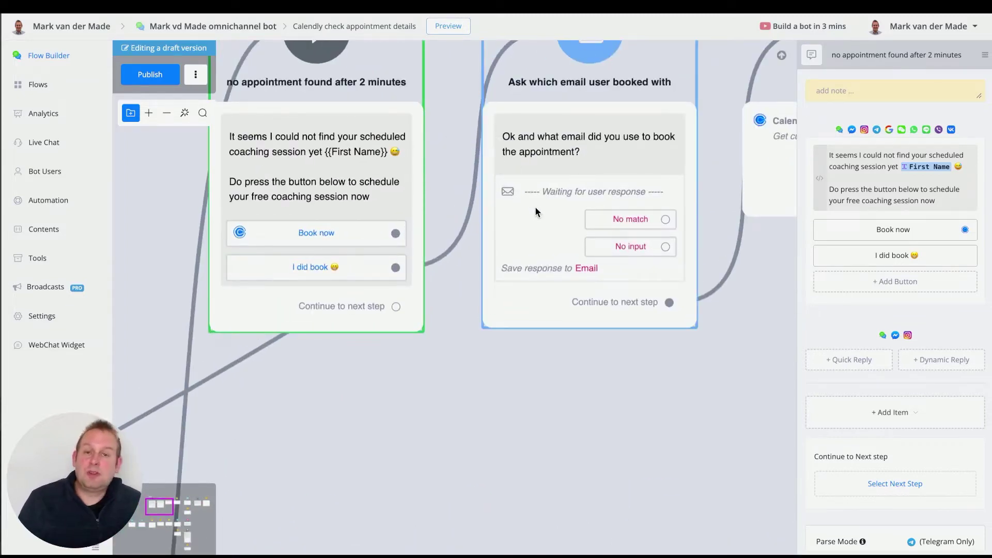
pyautogui.scroll(-3, 624, 337)
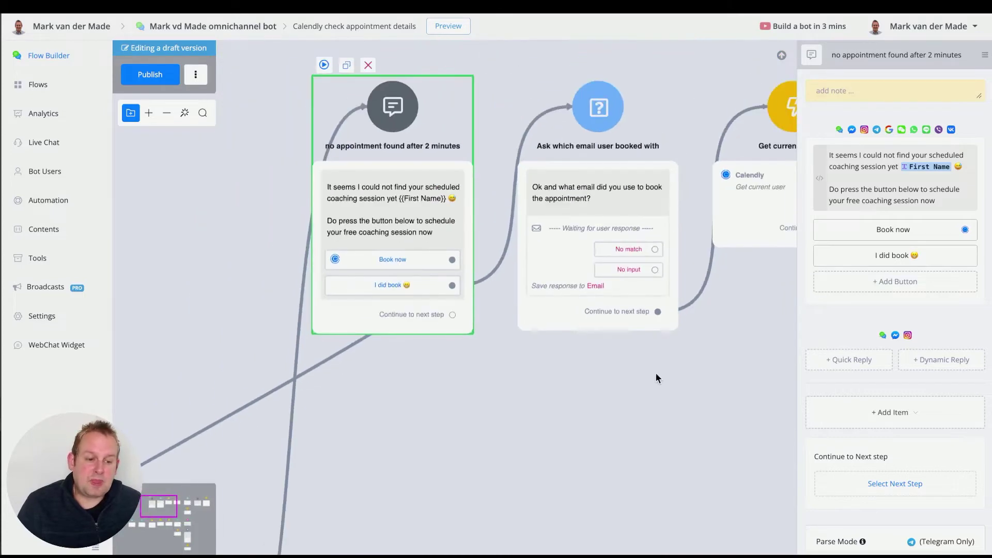
pyautogui.moveTo(656, 373); pyautogui.dragTo(332, 366)
pyautogui.moveTo(629, 299); pyautogui.dragTo(224, 284)
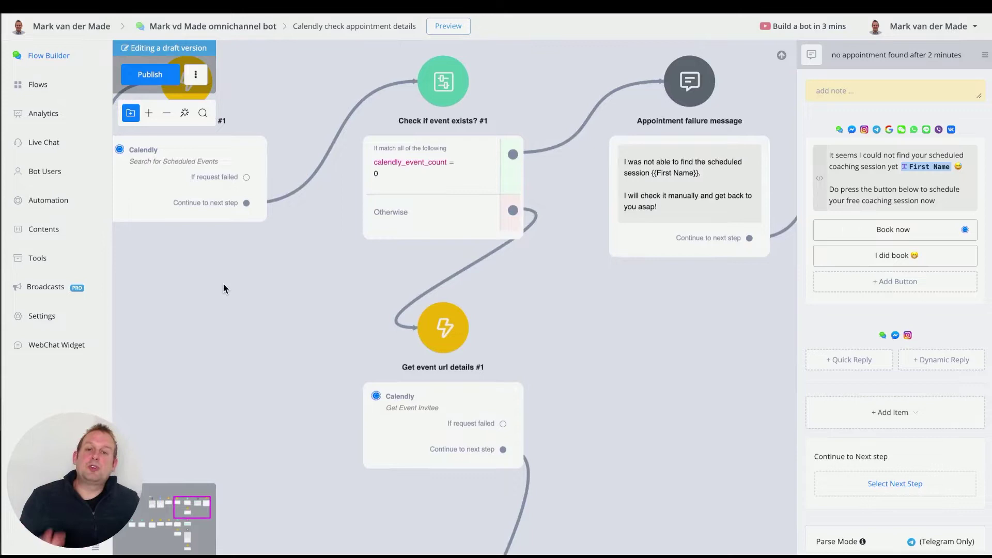
pyautogui.moveTo(629, 302); pyautogui.dragTo(472, 299)
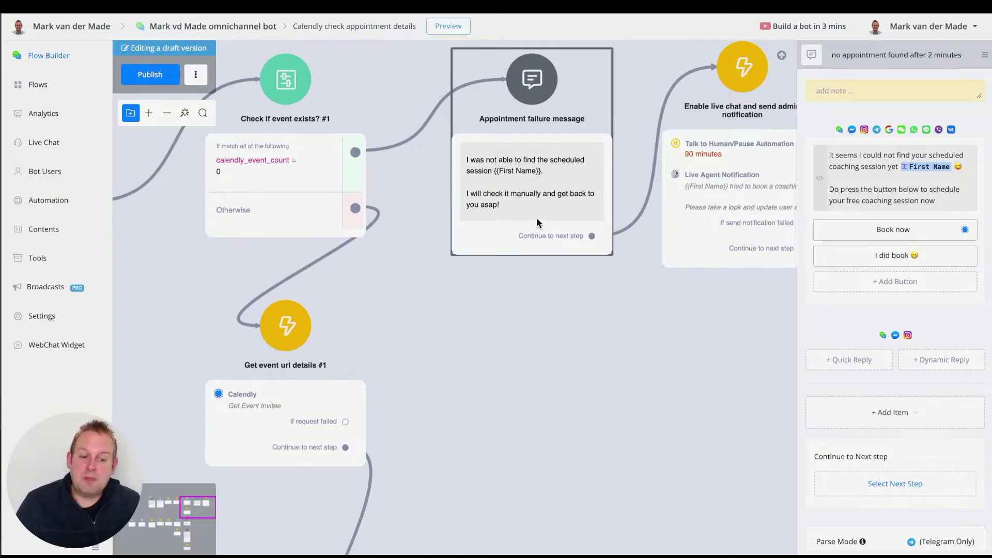
pyautogui.moveTo(610, 336); pyautogui.dragTo(436, 357)
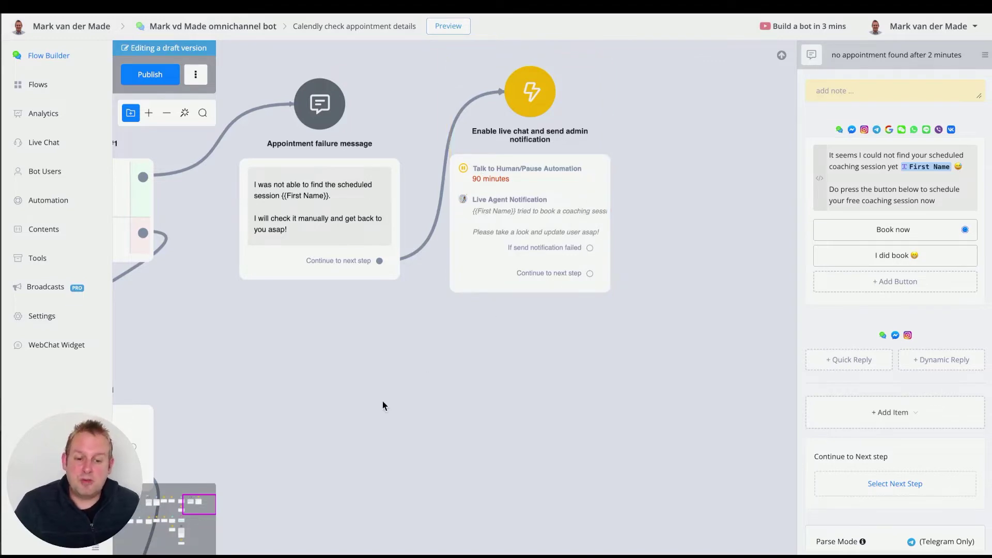
pyautogui.moveTo(383, 405); pyautogui.dragTo(559, 388)
pyautogui.scroll(5, 558, 387)
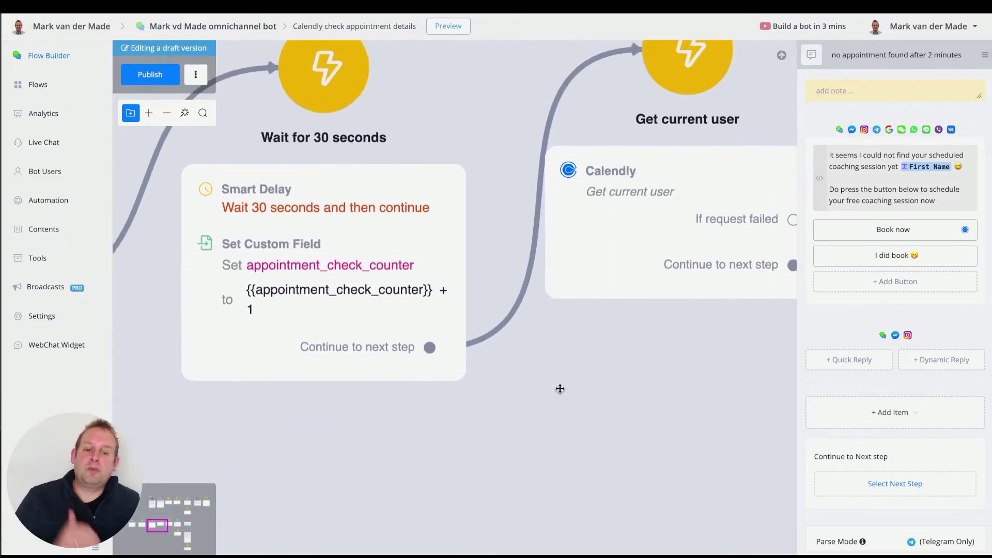
pyautogui.scroll(-3, 419, 341)
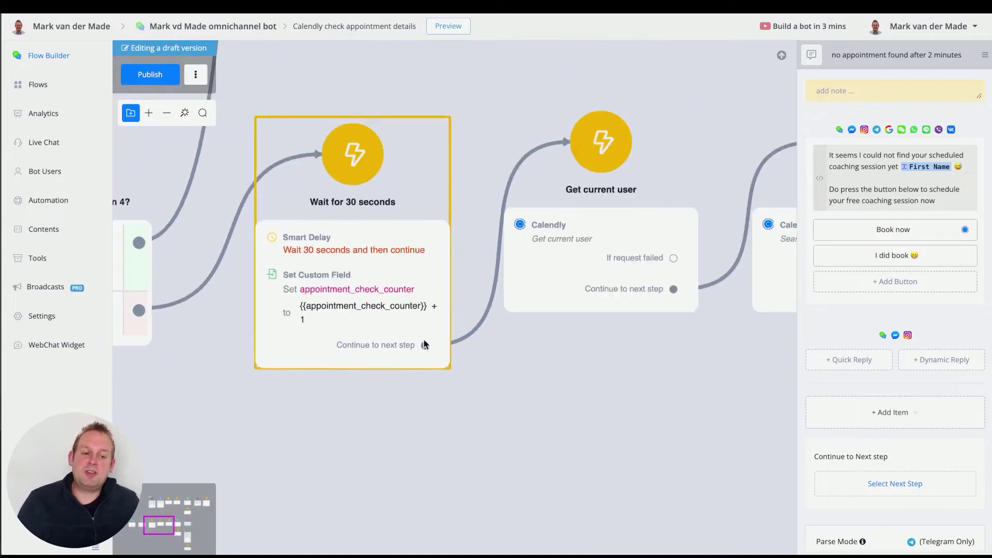
pyautogui.moveTo(595, 364); pyautogui.dragTo(448, 344)
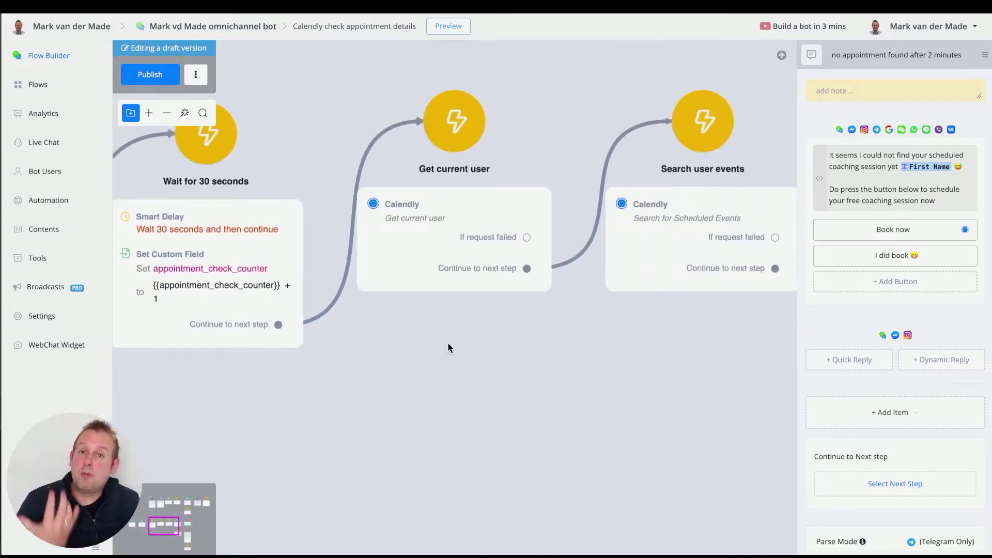
pyautogui.scroll(-2, 447, 342)
pyautogui.moveTo(555, 345); pyautogui.dragTo(438, 339)
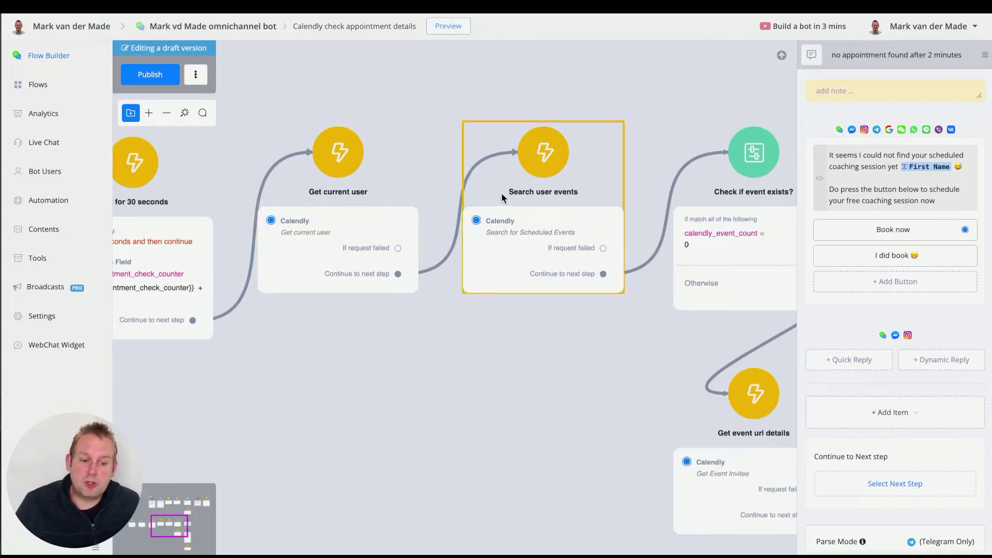
pyautogui.hscroll(5, 448, 350)
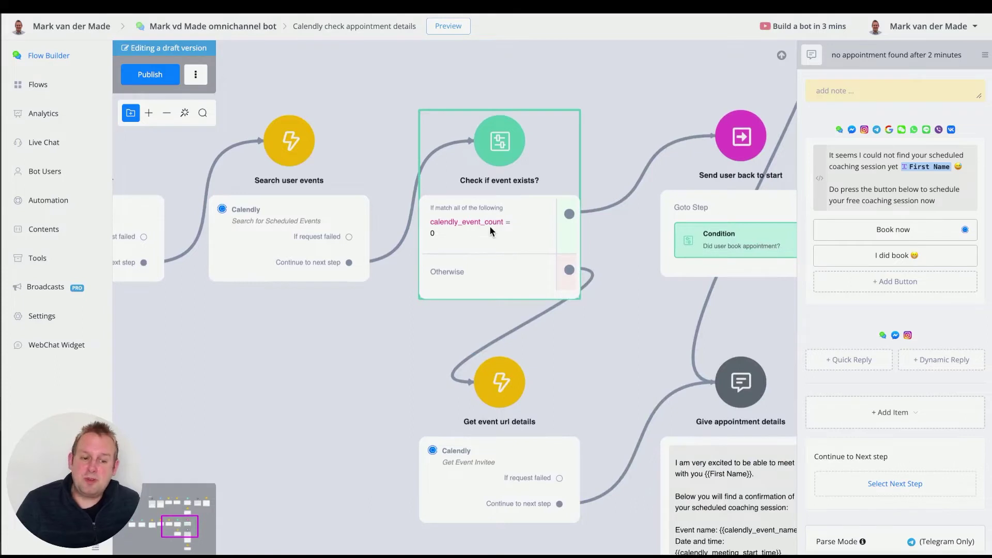
pyautogui.scroll(-5, 376, 405)
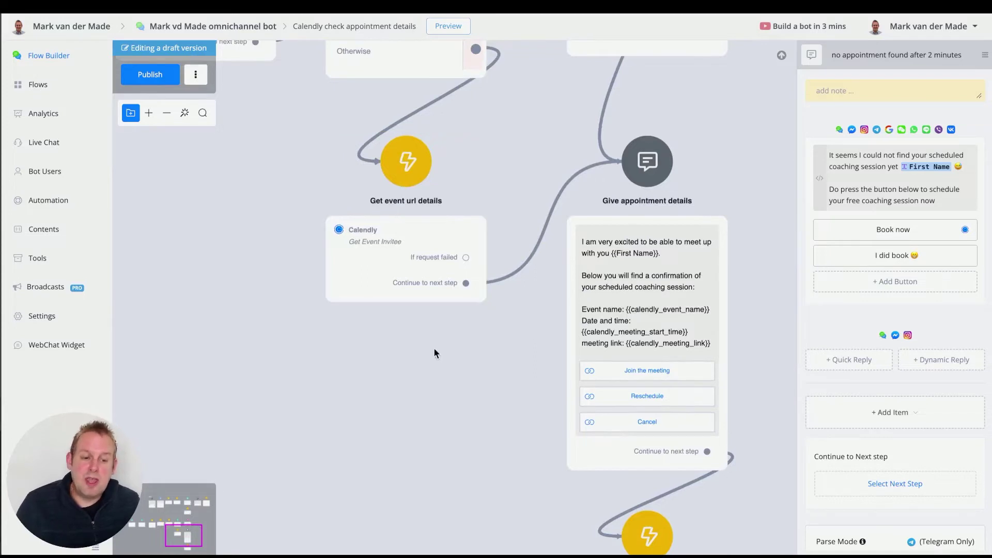
pyautogui.hscroll(2, 433, 347)
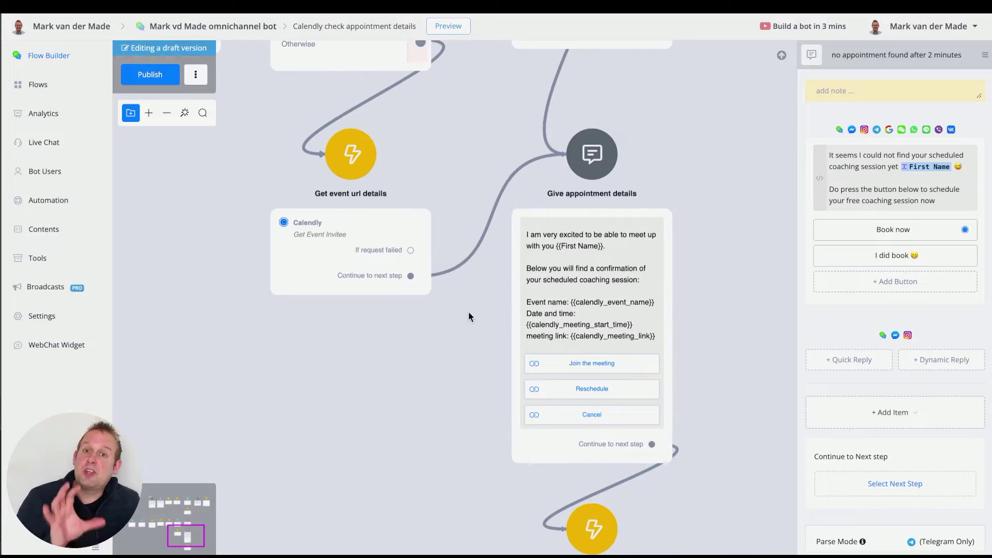
pyautogui.moveTo(435, 374); pyautogui.dragTo(428, 234)
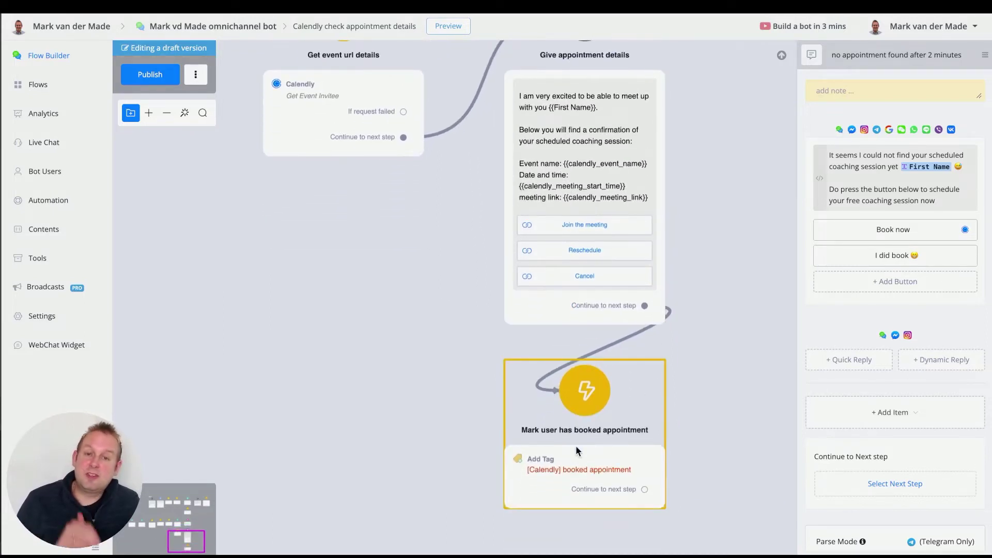
pyautogui.scroll(-1, 576, 445)
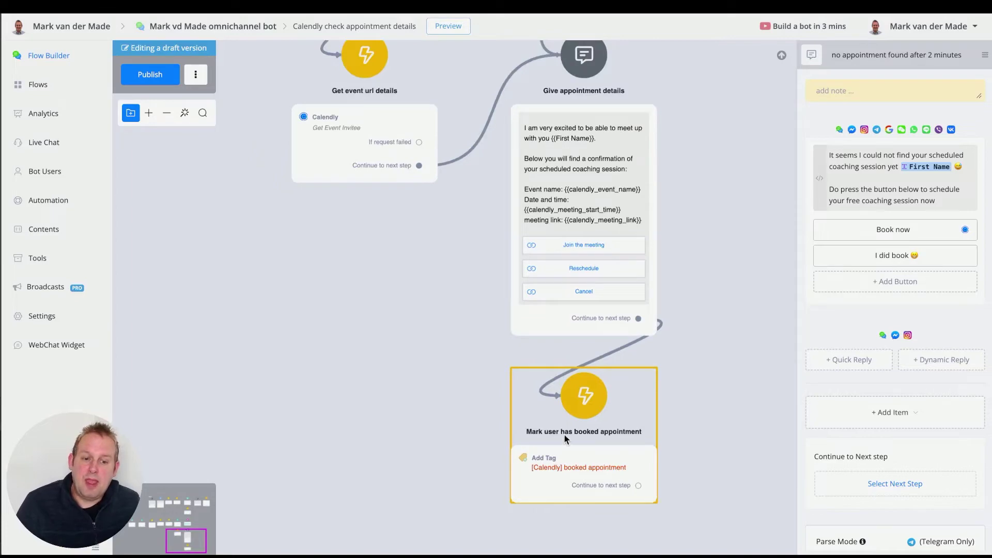
pyautogui.scroll(-1, 576, 445)
pyautogui.hscroll(-10, 274, 290)
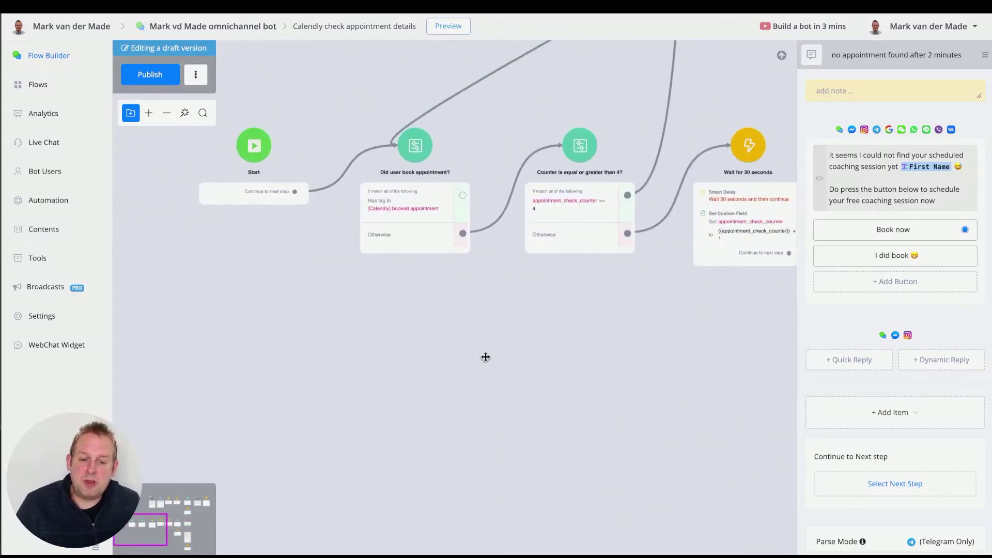
pyautogui.scroll(2, 485, 354)
pyautogui.scroll(2, 385, 205)
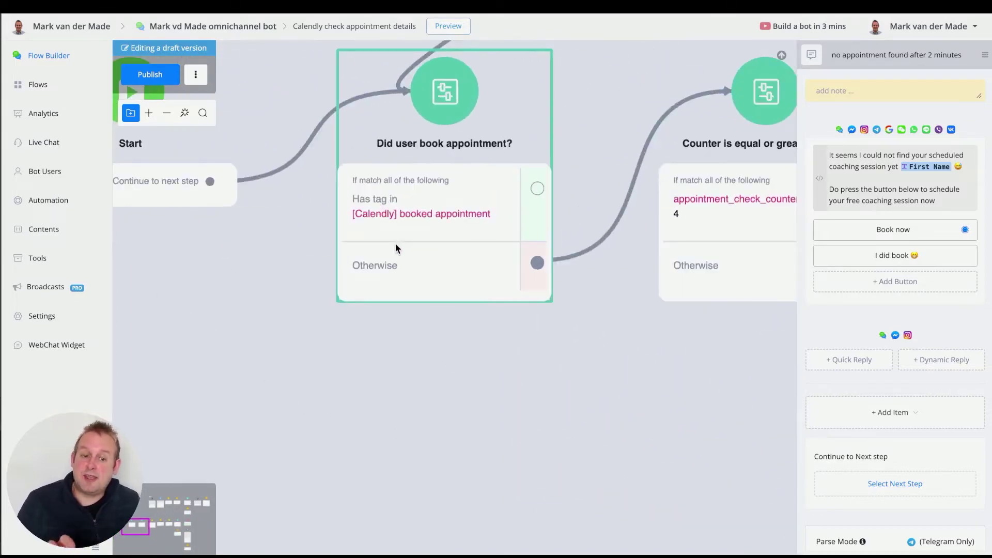
pyautogui.scroll(-1, 396, 243)
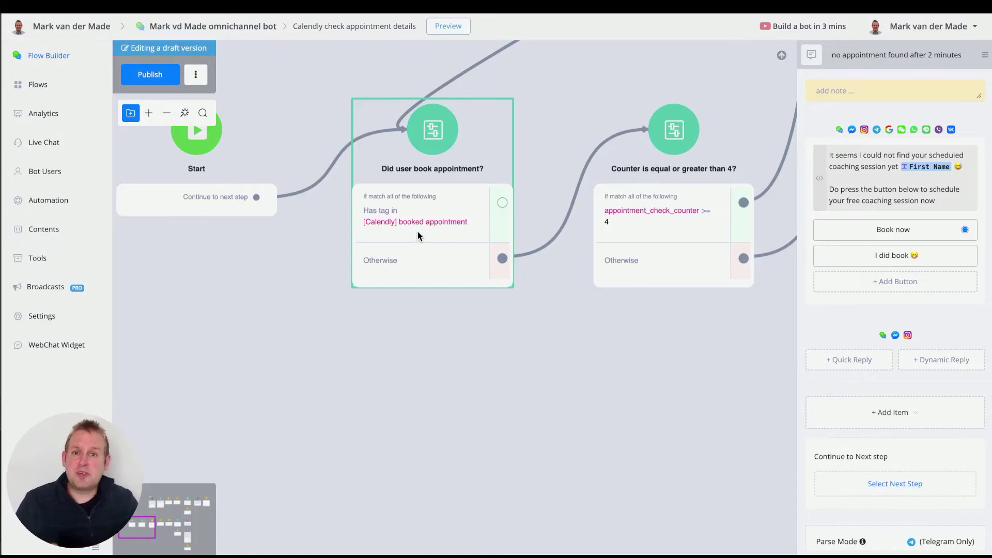
# - Follow the 'Send user back to start' jump to the 'Did user book appointment?' condition
pyautogui.scroll(-2, 386, 192)
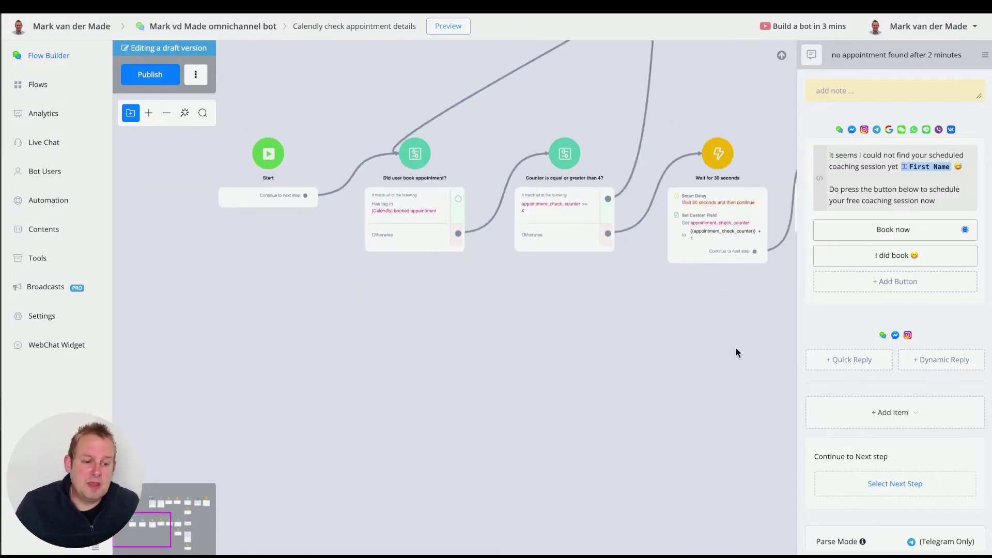
pyautogui.moveTo(738, 350); pyautogui.dragTo(308, 348)
pyautogui.scroll(3, 379, 266)
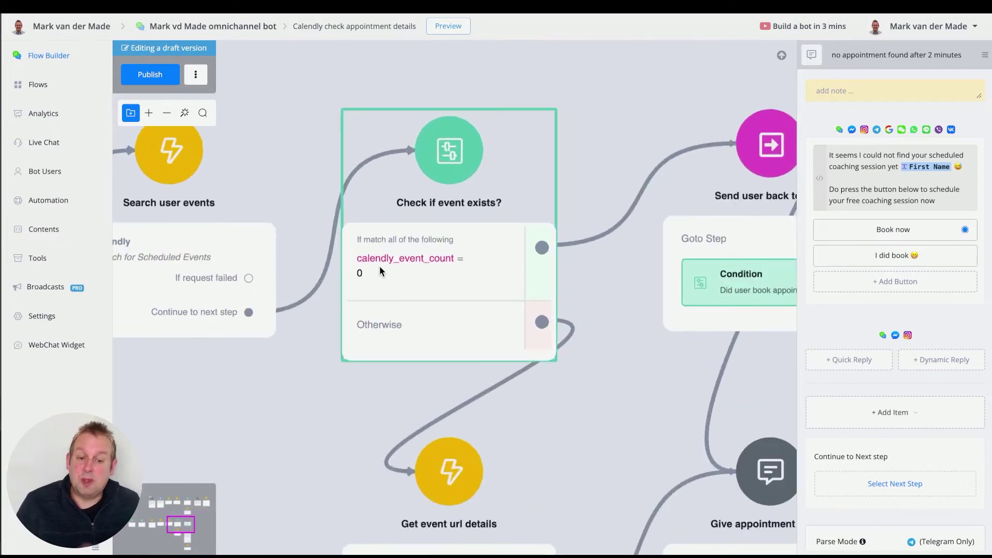
pyautogui.scroll(-2, 379, 265)
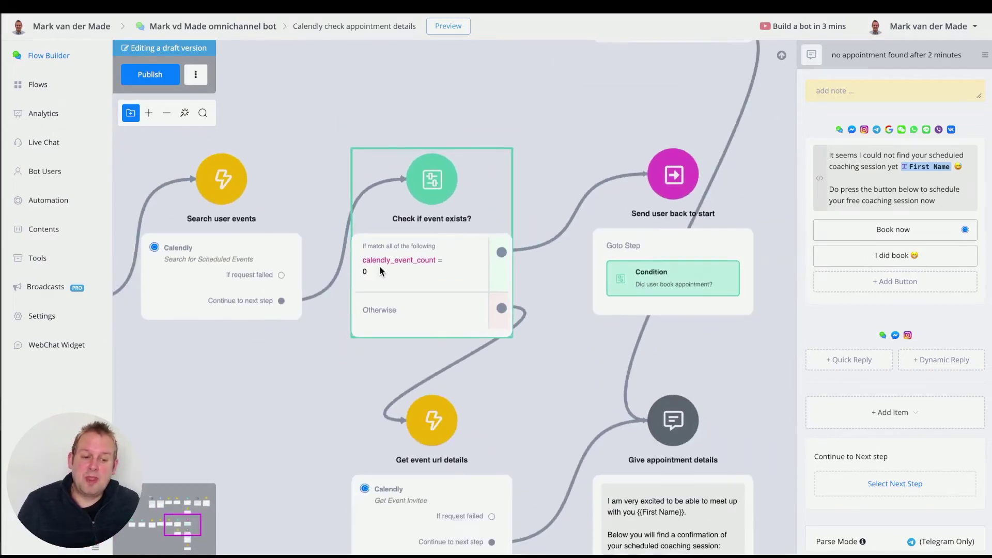
pyautogui.click(678, 218)
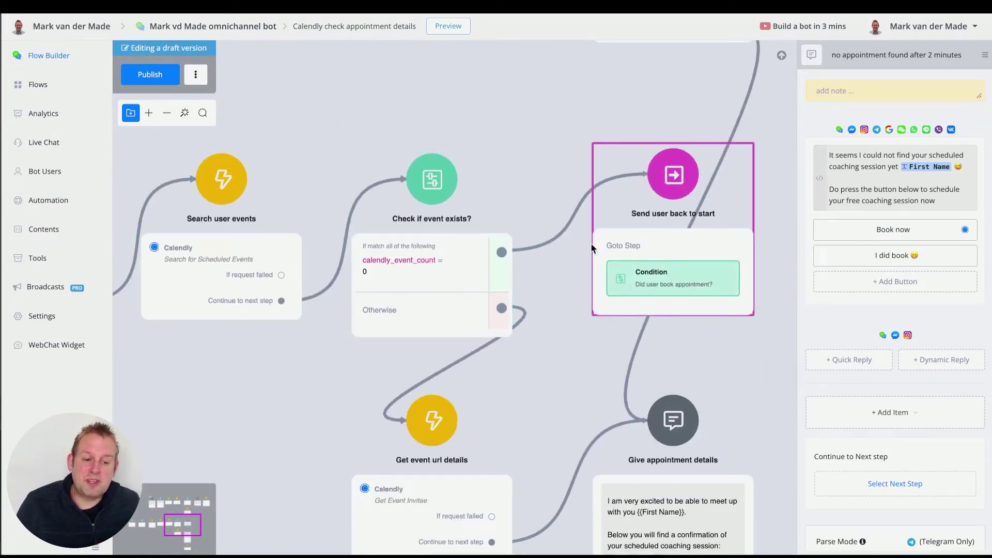
pyautogui.click(676, 281)
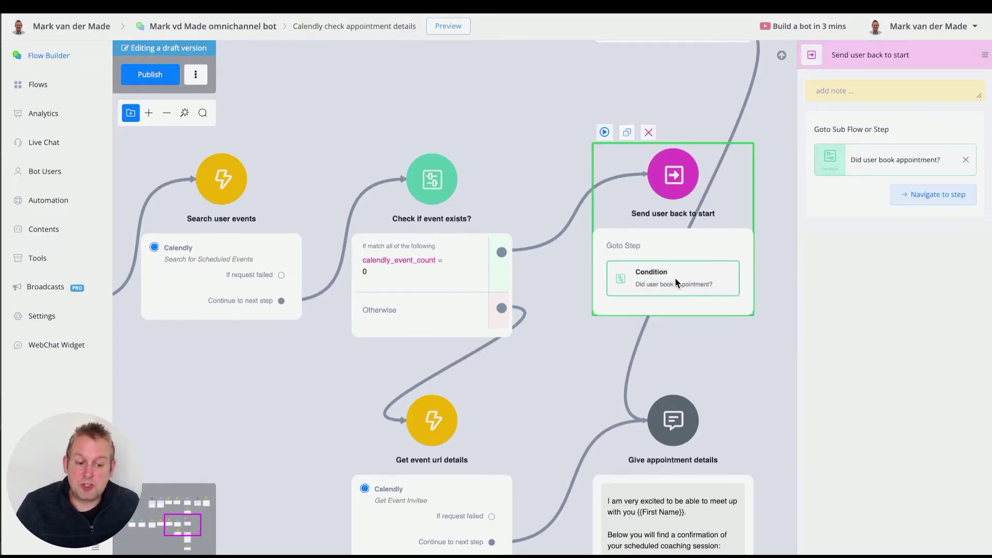
pyautogui.click(929, 195)
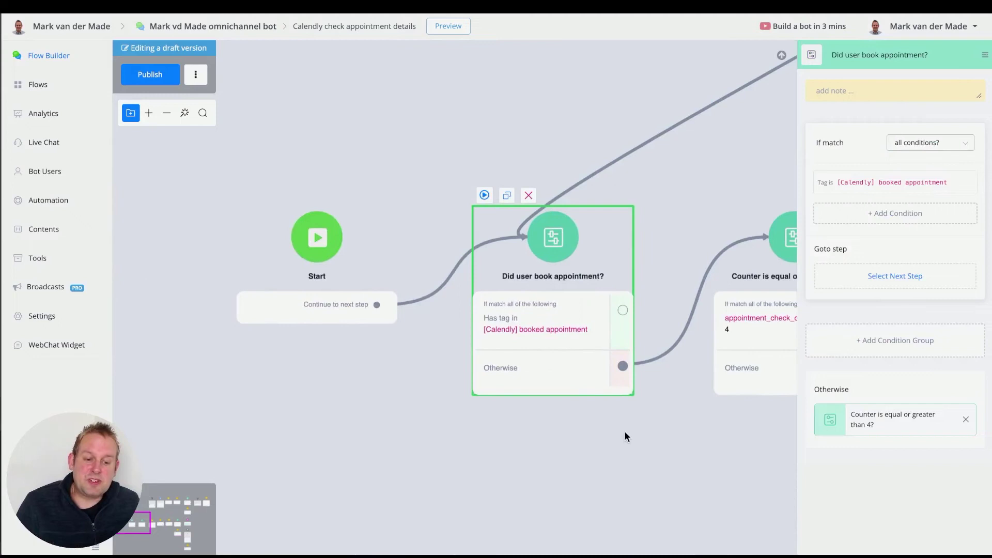
# - Pan around the sub flow to inspect the counter check, 30-second wait and Get current user steps
pyautogui.moveTo(625, 432); pyautogui.dragTo(591, 426)
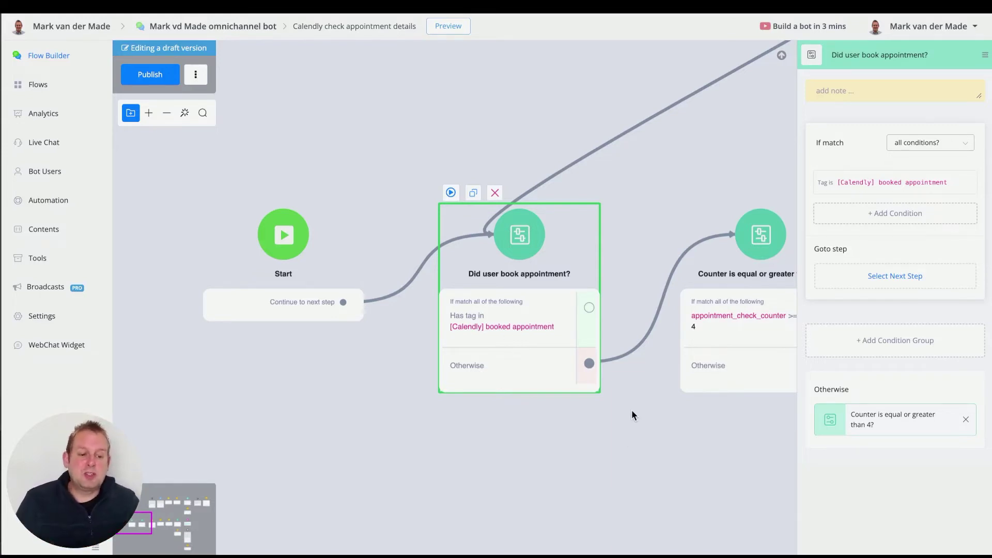
pyautogui.moveTo(666, 432); pyautogui.dragTo(360, 427)
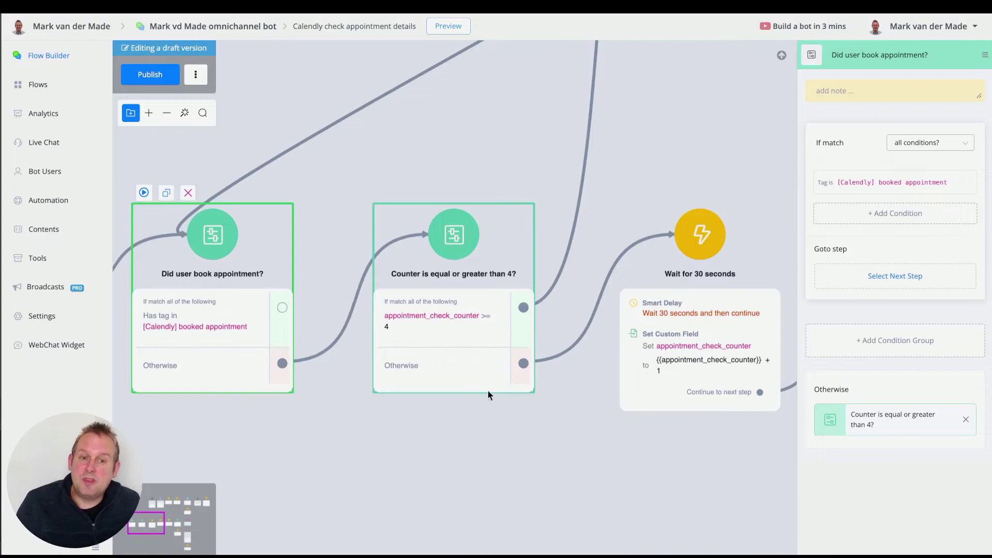
pyautogui.moveTo(605, 463); pyautogui.dragTo(349, 460)
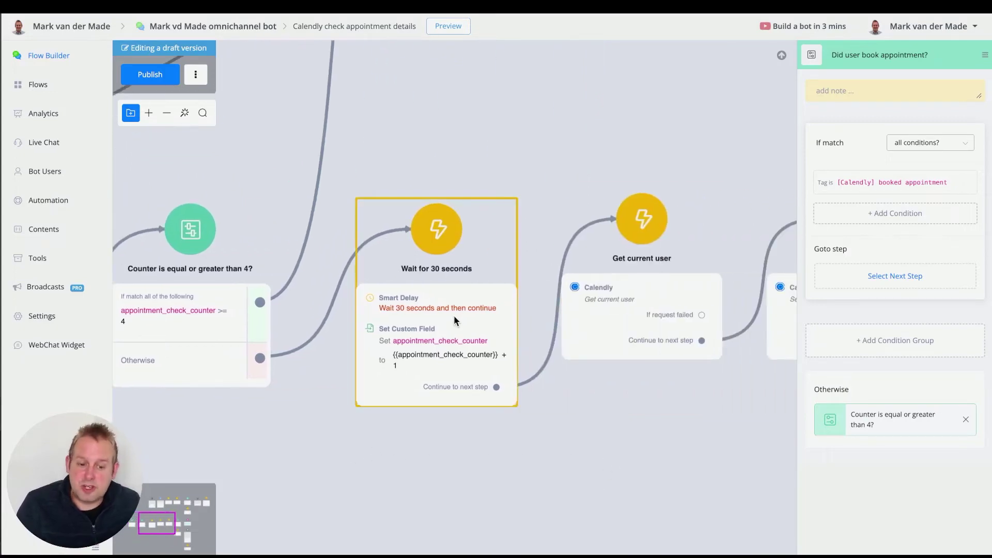
pyautogui.scroll(-2, 649, 419)
pyautogui.moveTo(648, 422); pyautogui.dragTo(361, 376)
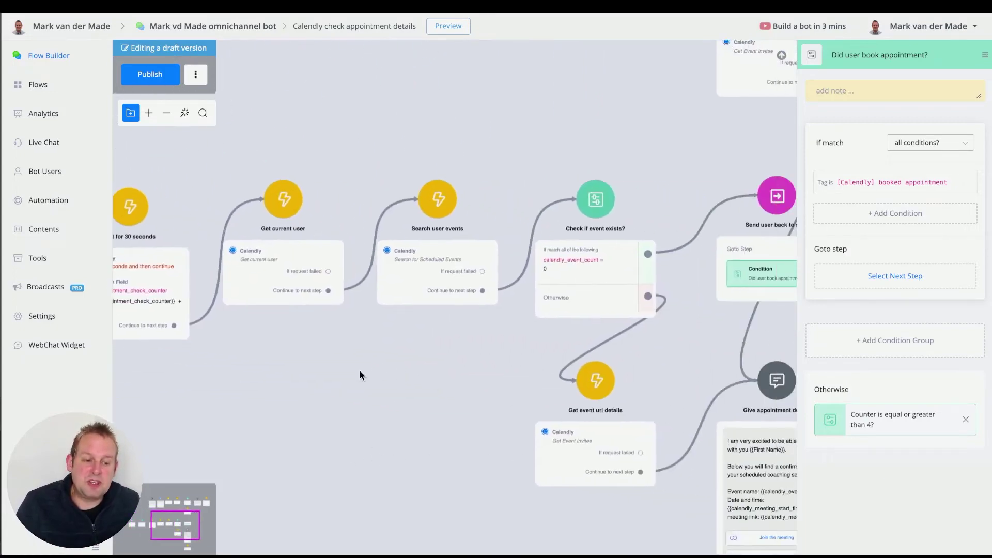
pyautogui.scroll(-2, 372, 398)
pyautogui.moveTo(428, 390); pyautogui.dragTo(575, 441)
pyautogui.moveTo(477, 177); pyautogui.dragTo(474, 228)
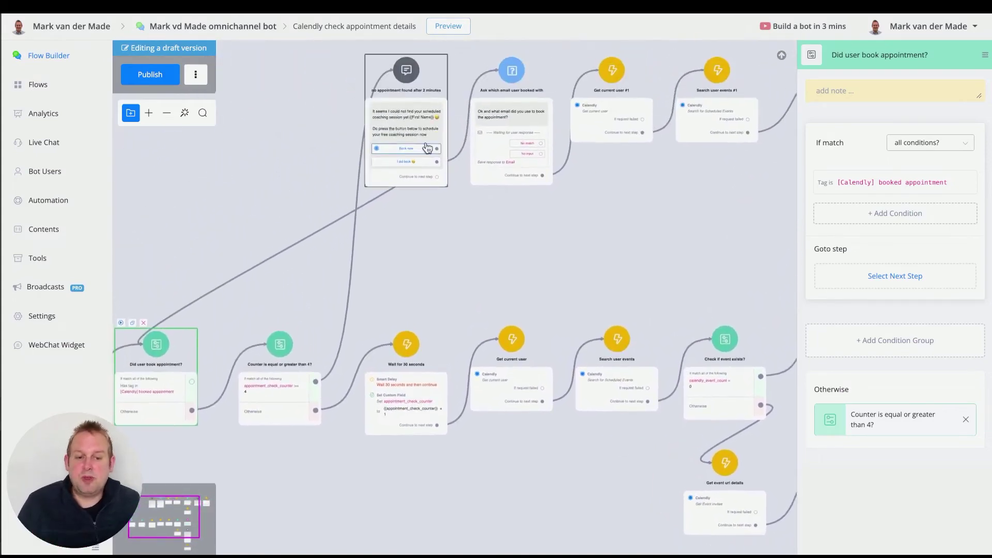
pyautogui.scroll(2, 406, 110)
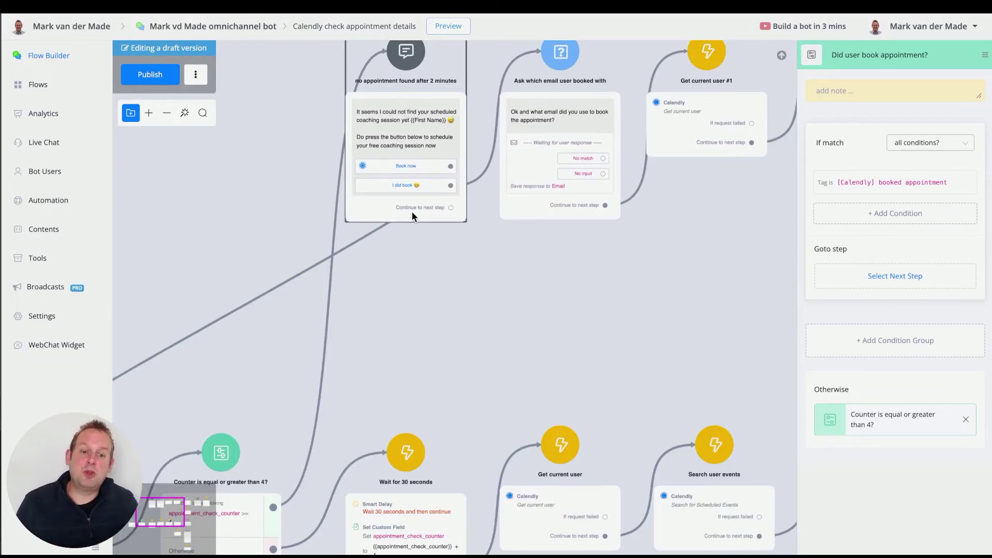
# - Publish the appointment-checking sub flow and preview the Calendly booking flow in a popup chat
pyautogui.click(501, 350)
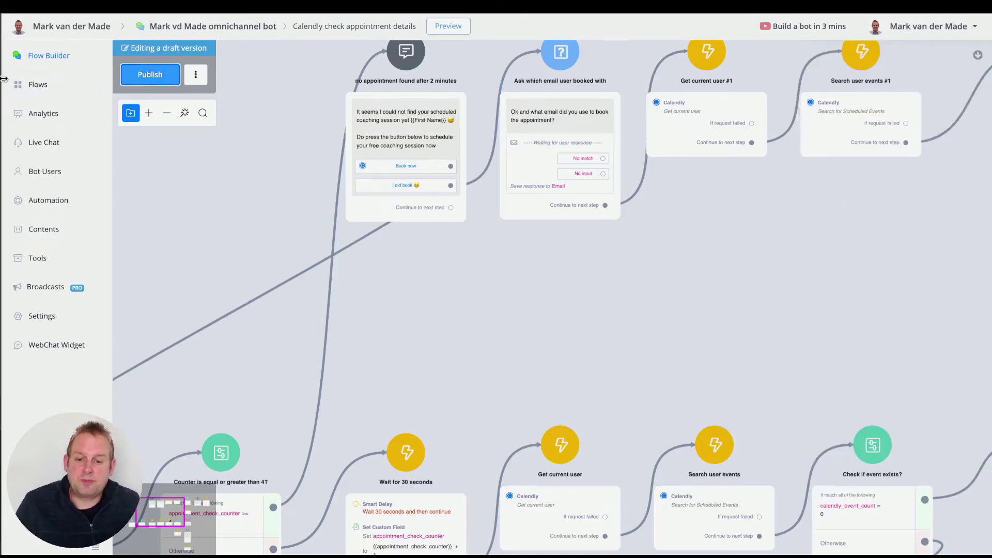
pyautogui.click(51, 87)
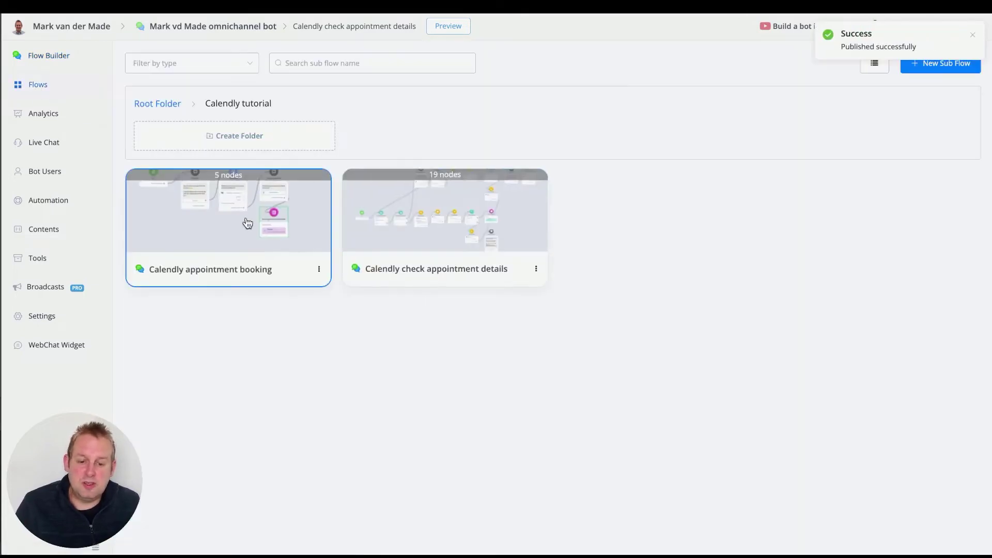
pyautogui.click(247, 222)
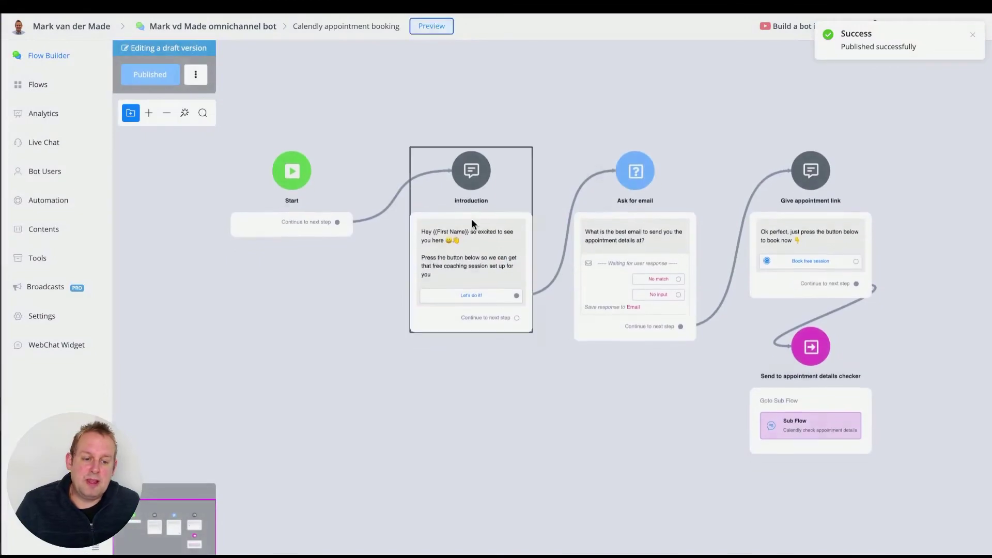
pyautogui.click(431, 26)
pyautogui.click(480, 154)
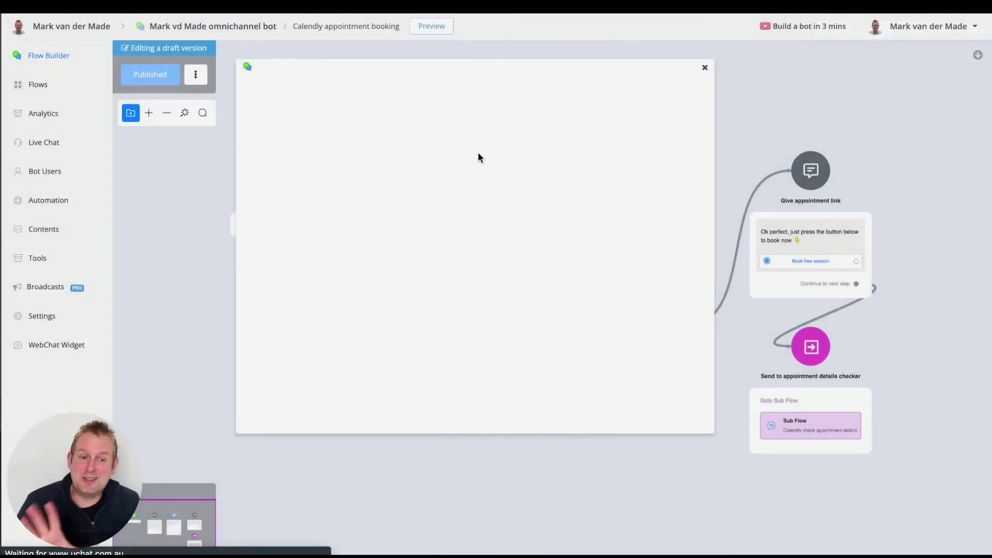
pyautogui.moveTo(515, 68); pyautogui.dragTo(420, 91)
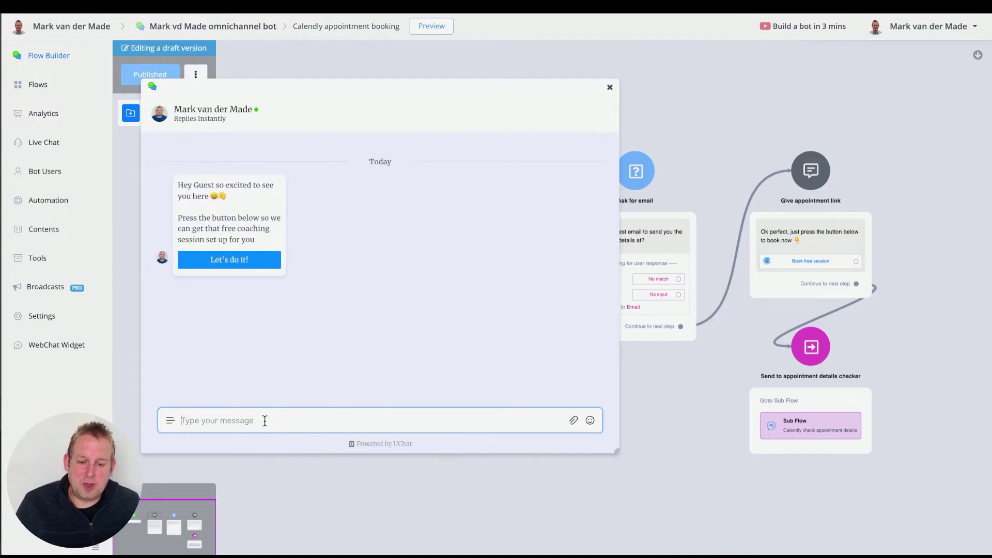
# - In the preview chat, reply 'Let's do it!', send a test email address, and open 'Book free session'
pyautogui.click(225, 266)
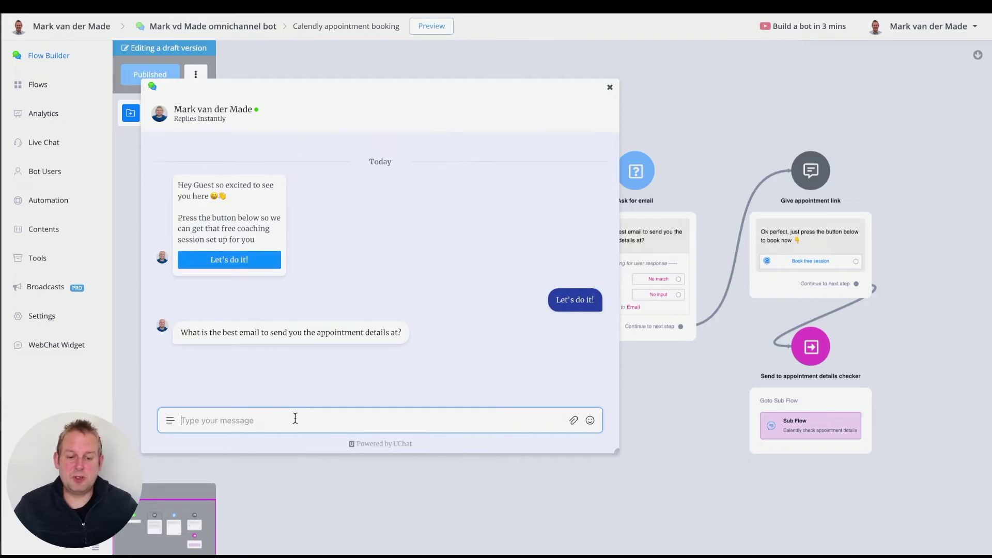
pyautogui.write('markv')
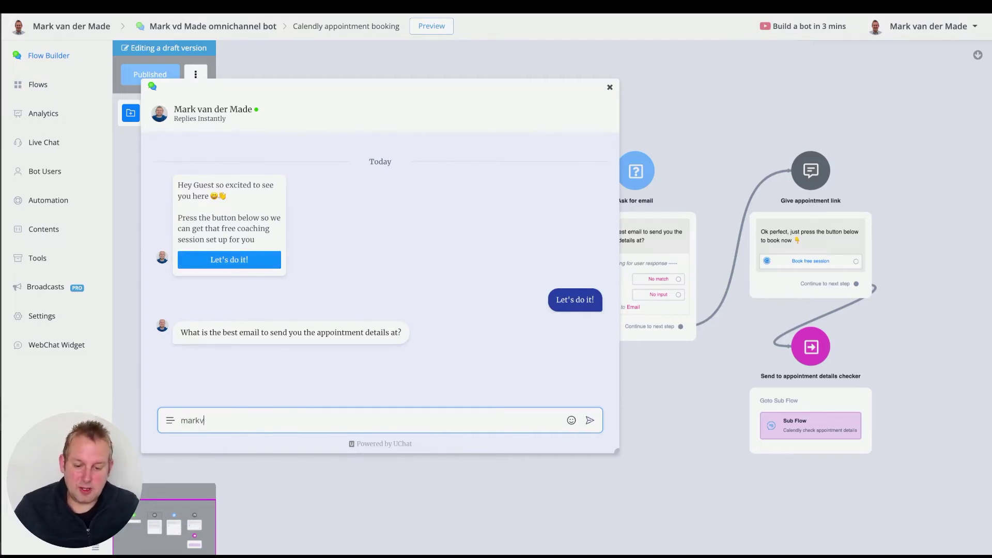
pyautogui.press('BackSpace')
pyautogui.press('BackSpace')
pyautogui.press('BackSpace')
pyautogui.press('BackSpace')
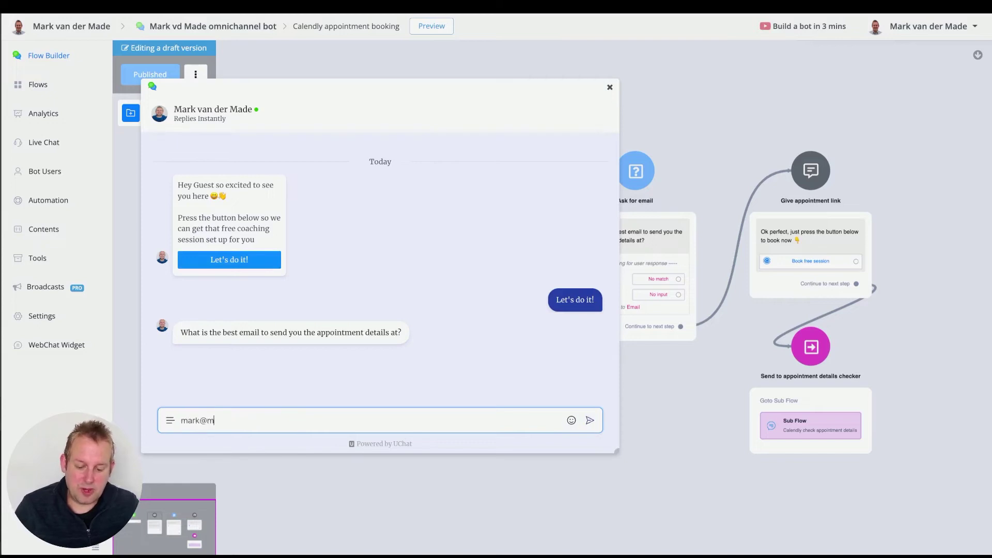
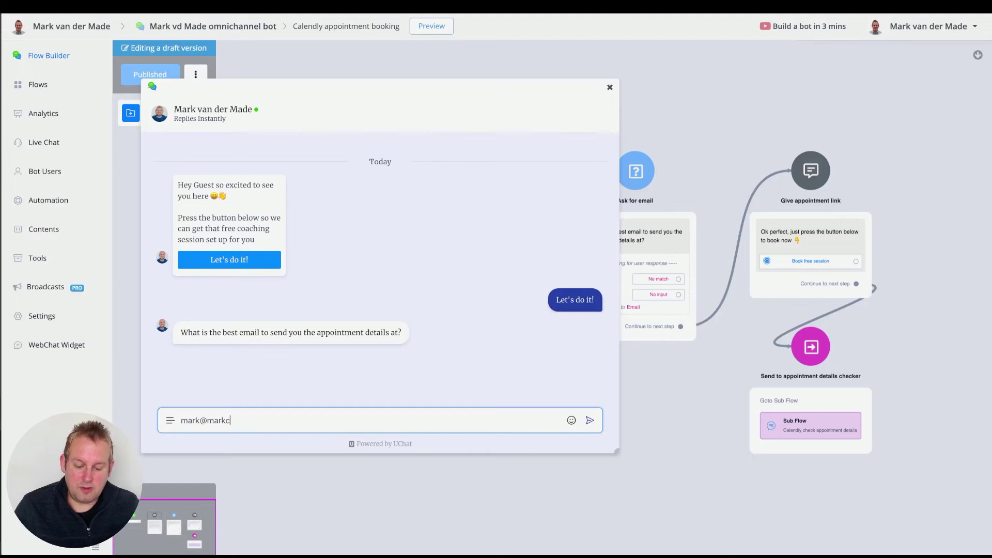
pyautogui.press('Return')
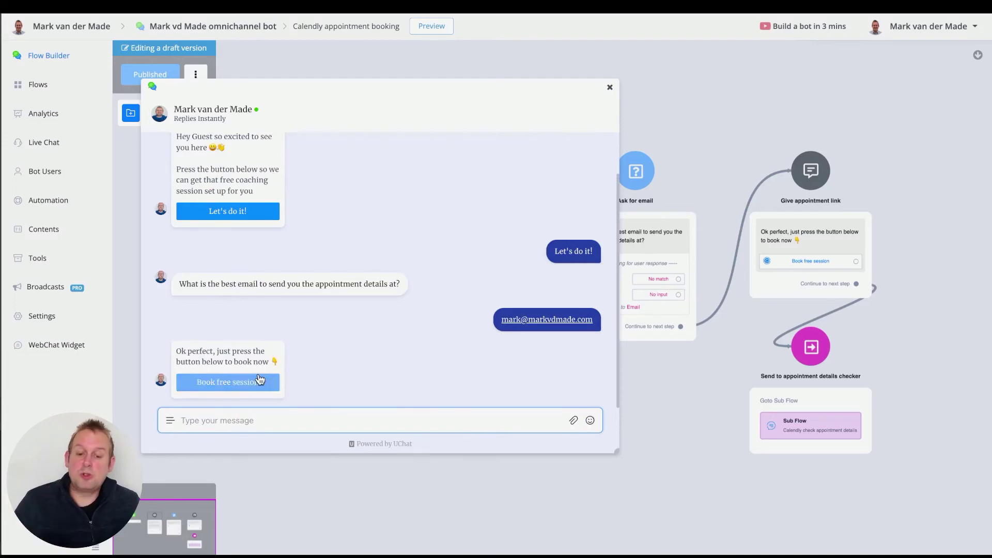
pyautogui.click(259, 382)
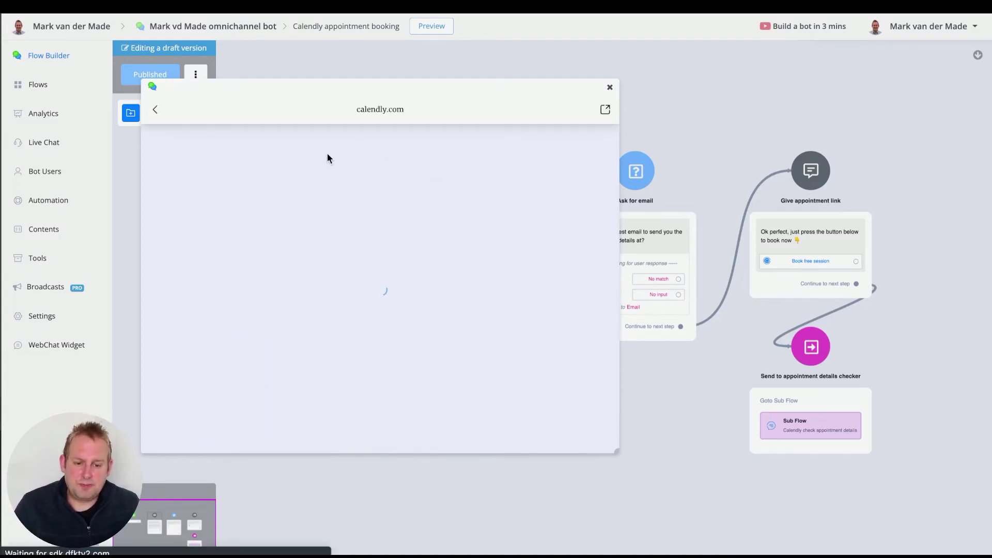
# - Pick Monday, October 31 and confirm the 13:30 slot on the Calendly page
pyautogui.scroll(-3, 430, 335)
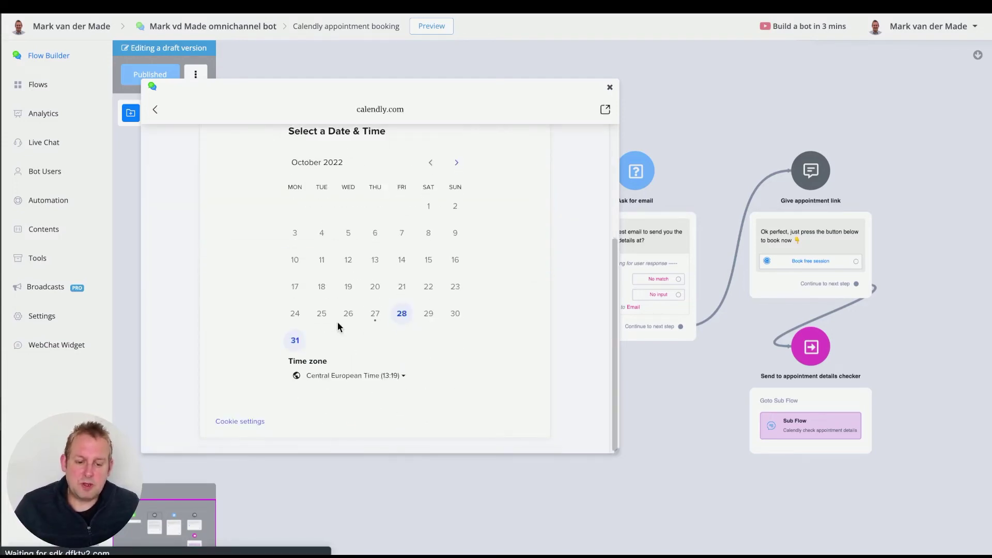
pyautogui.click(291, 341)
pyautogui.scroll(-2, 501, 388)
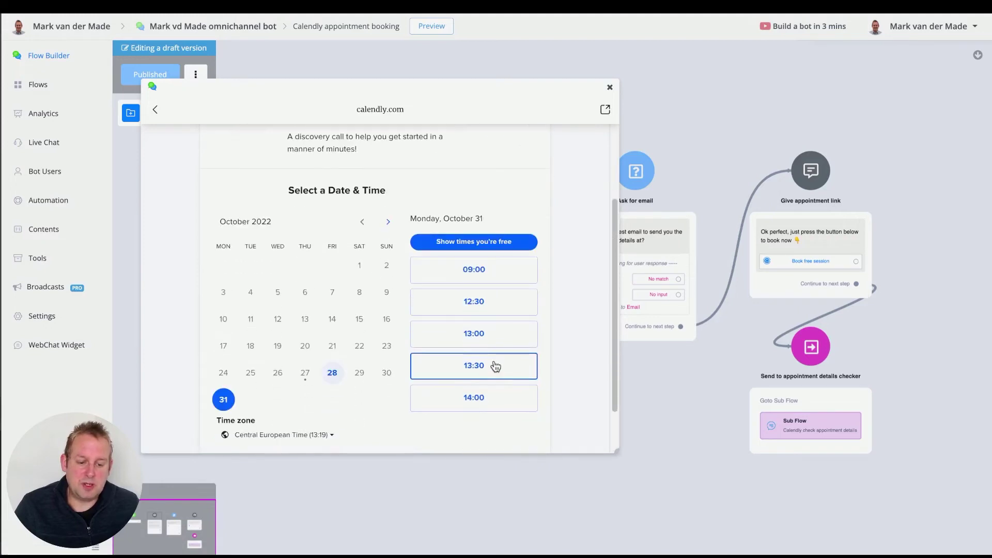
pyautogui.click(494, 365)
pyautogui.click(521, 365)
pyautogui.scroll(-3, 381, 321)
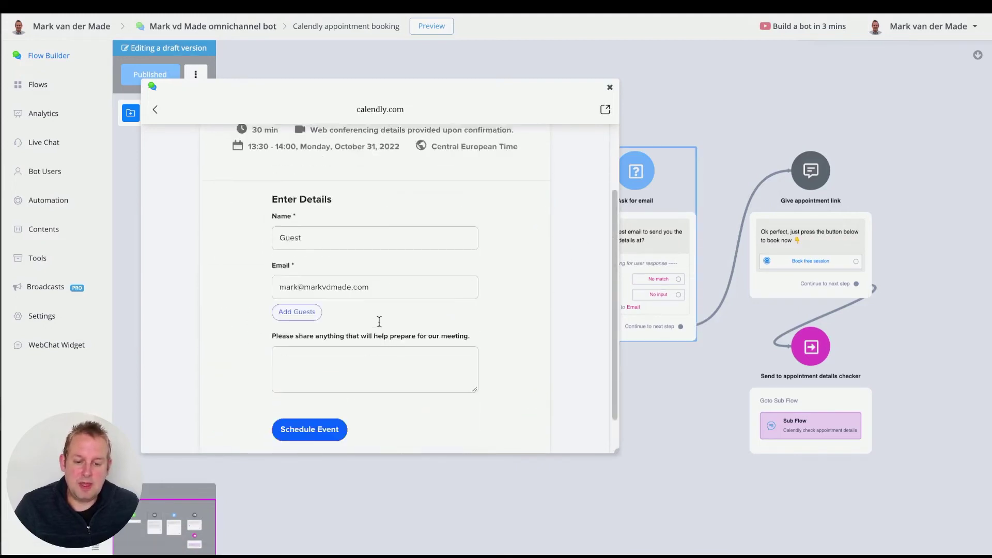
# - Replace the default Guest name with the booker's first name, schedule the event, and return to the chat
pyautogui.click(342, 200)
pyautogui.doubleClick(342, 201)
pyautogui.write('Mark')
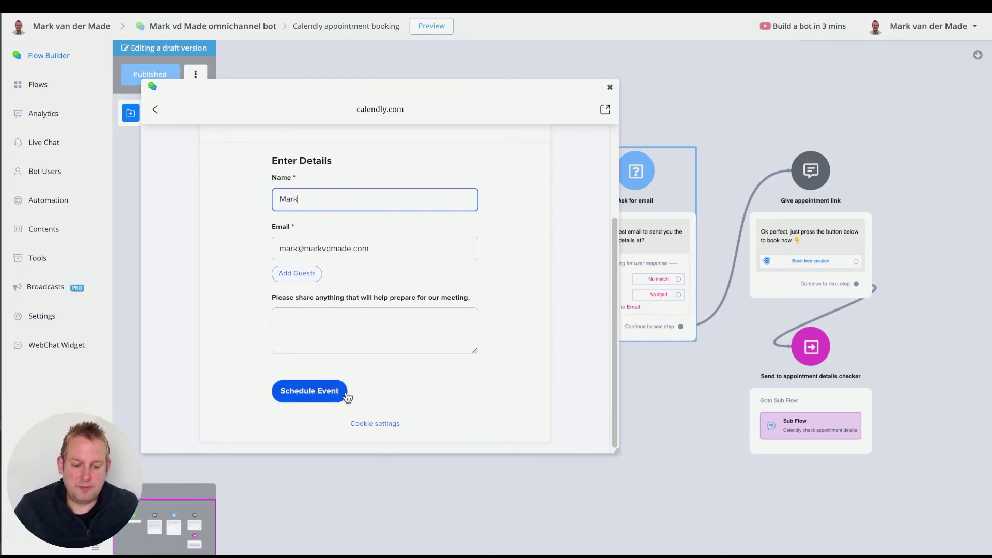
pyautogui.click(342, 392)
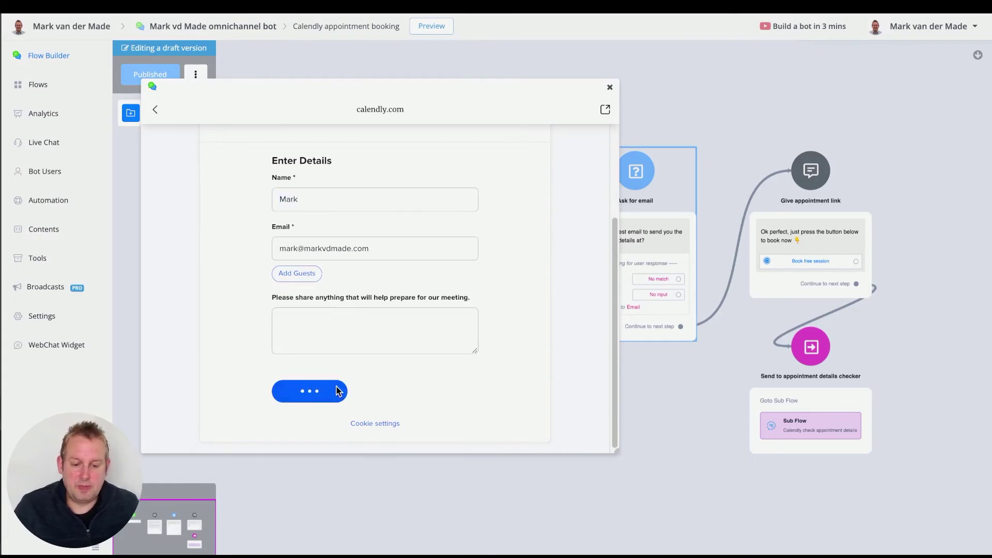
pyautogui.click(162, 118)
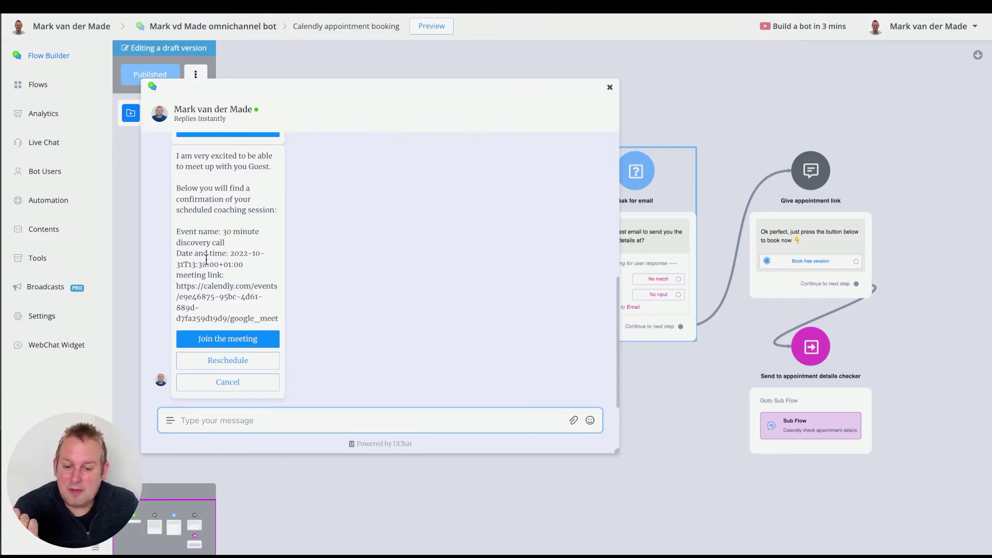
# - Highlight the booked date and time in the bot's confirmation, then close the preview popup
pyautogui.moveTo(230, 253); pyautogui.dragTo(250, 265)
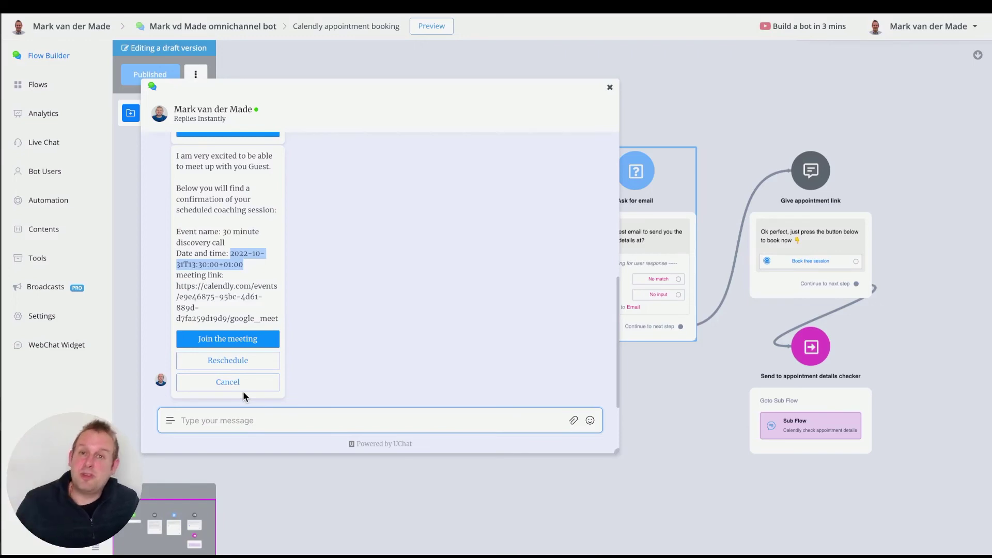
pyautogui.click(609, 87)
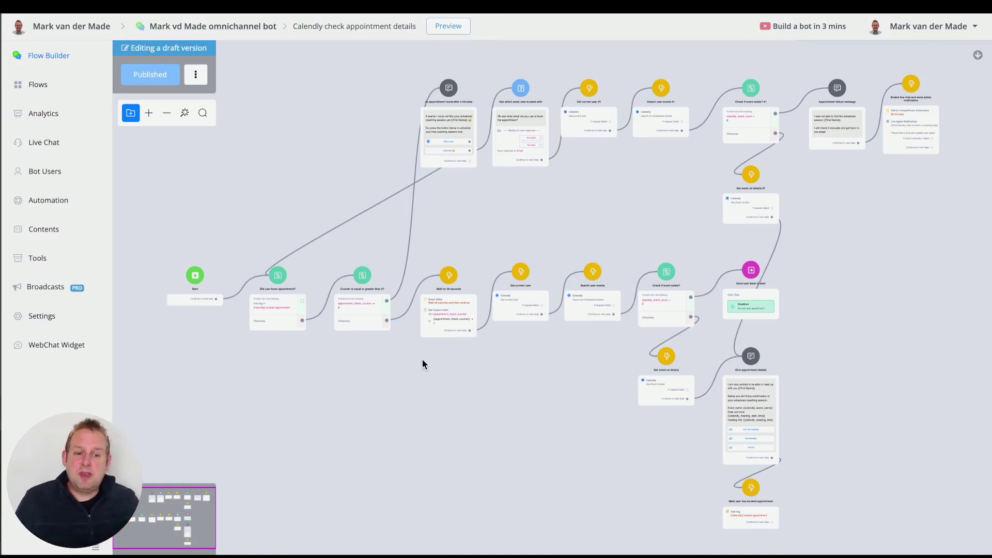
pyautogui.scroll(5, 445, 284)
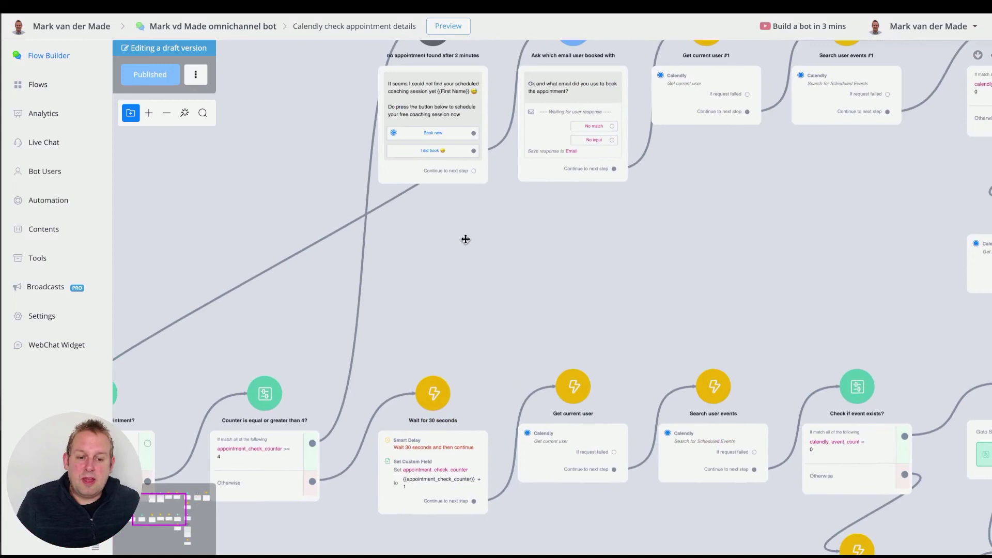
pyautogui.moveTo(473, 217); pyautogui.dragTo(468, 290)
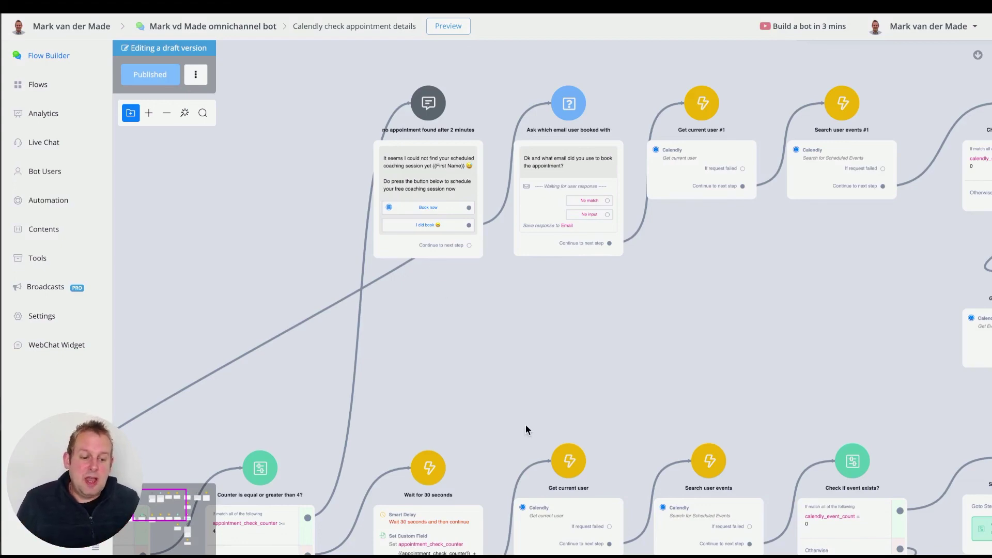
pyautogui.moveTo(526, 430); pyautogui.dragTo(434, 382)
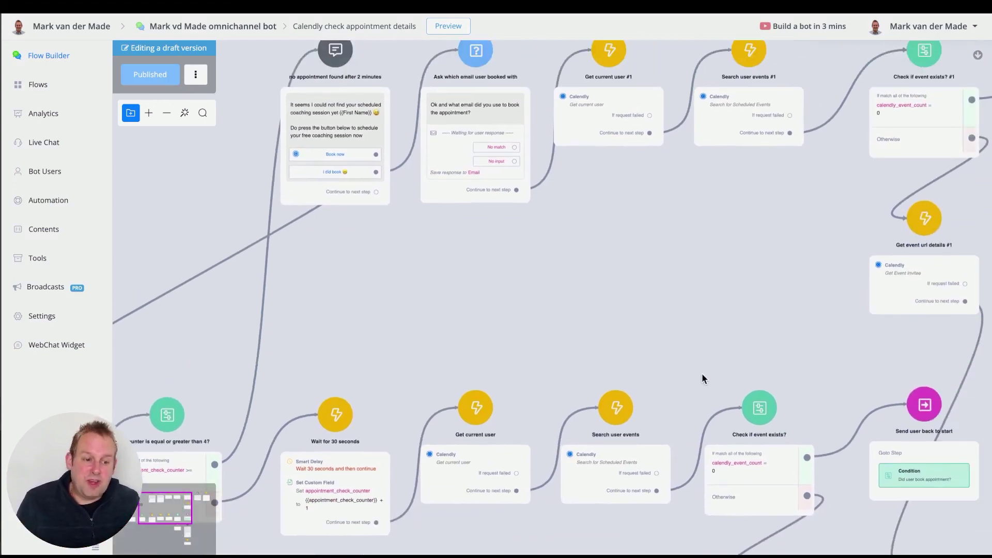
pyautogui.moveTo(701, 374); pyautogui.dragTo(510, 77)
pyautogui.moveTo(332, 370); pyautogui.dragTo(528, 369)
pyautogui.scroll(-1, 481, 383)
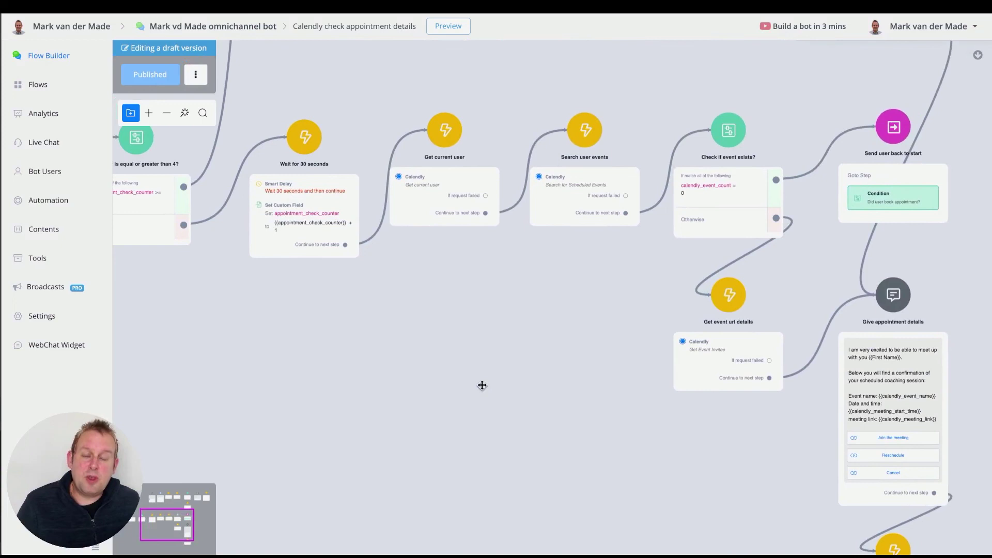
pyautogui.scroll(-1, 480, 383)
pyautogui.scroll(-1, 480, 387)
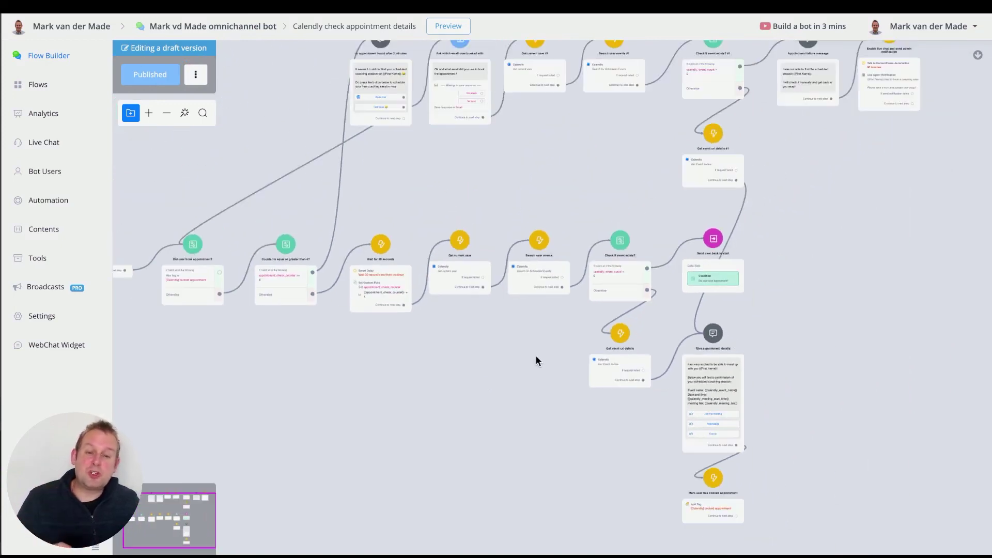